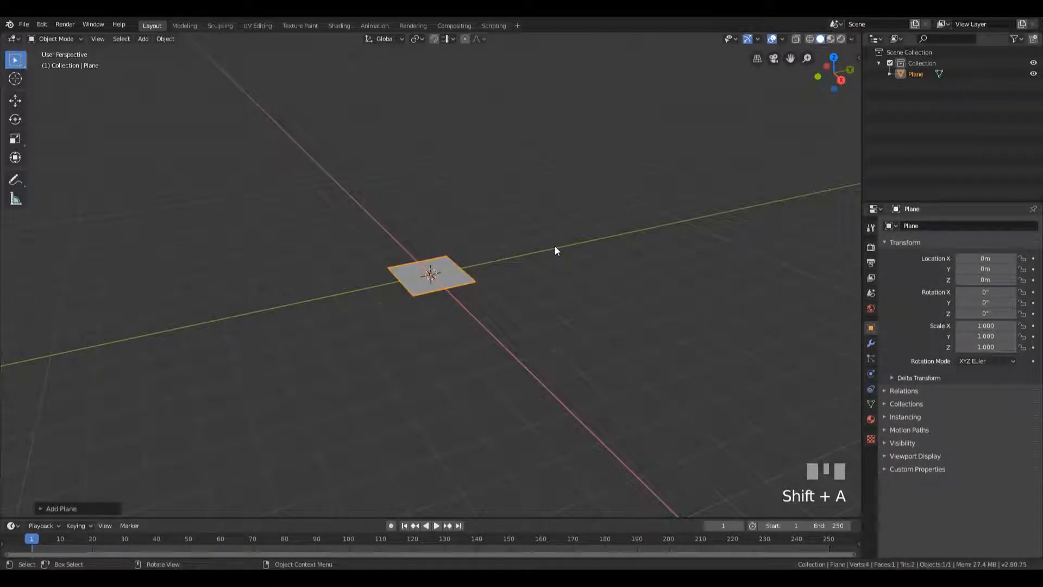
- Scale the plane's mesh up uniformly in Edit Mode to form an 8 m by 8 m floor
key("Tab")
key("s")
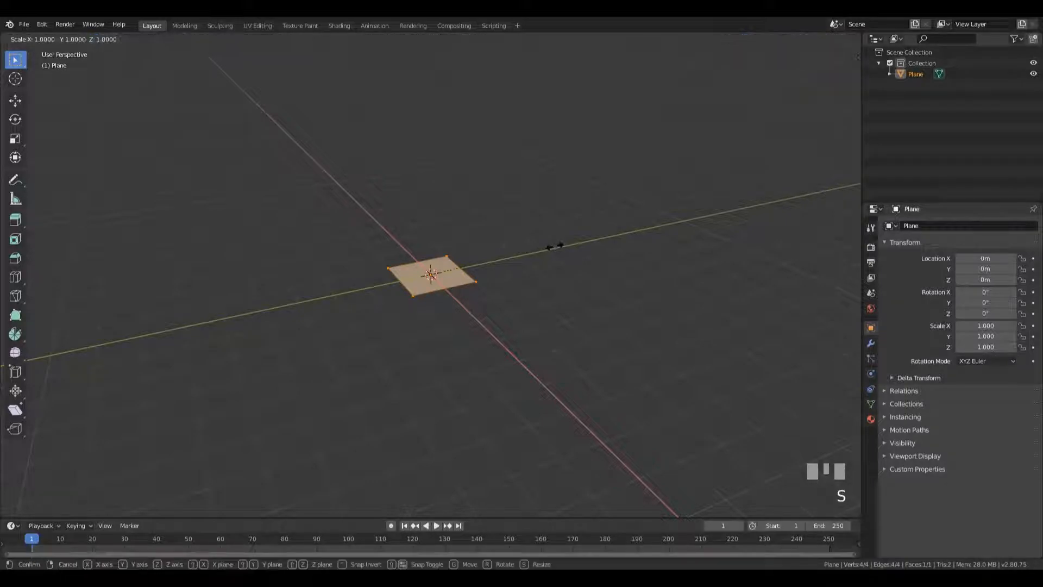
key("KP_Enter")
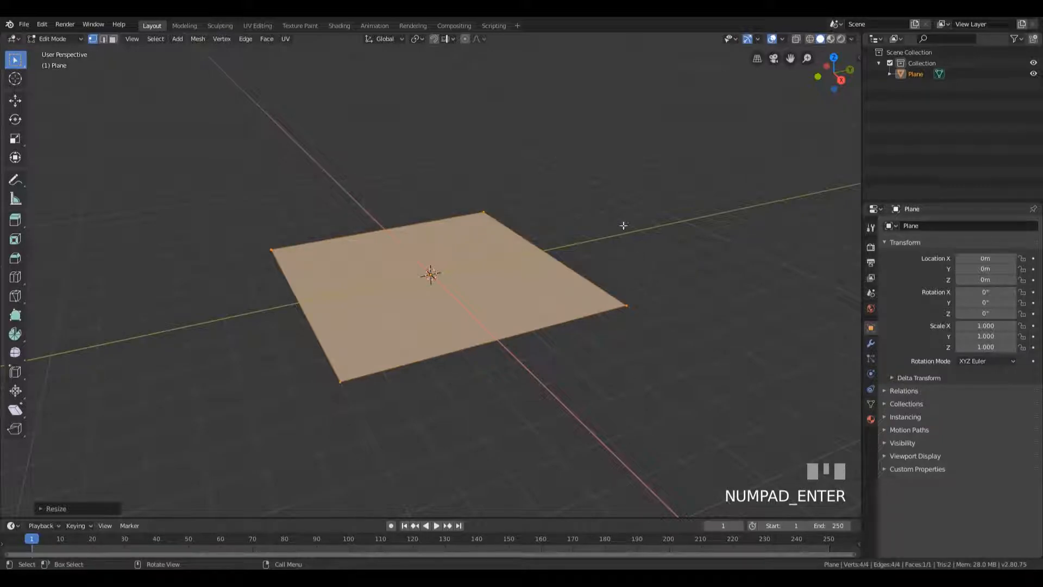
- Extrude the floor's two adjacent back edges 5 m straight up along Z to form two walls
key("2")
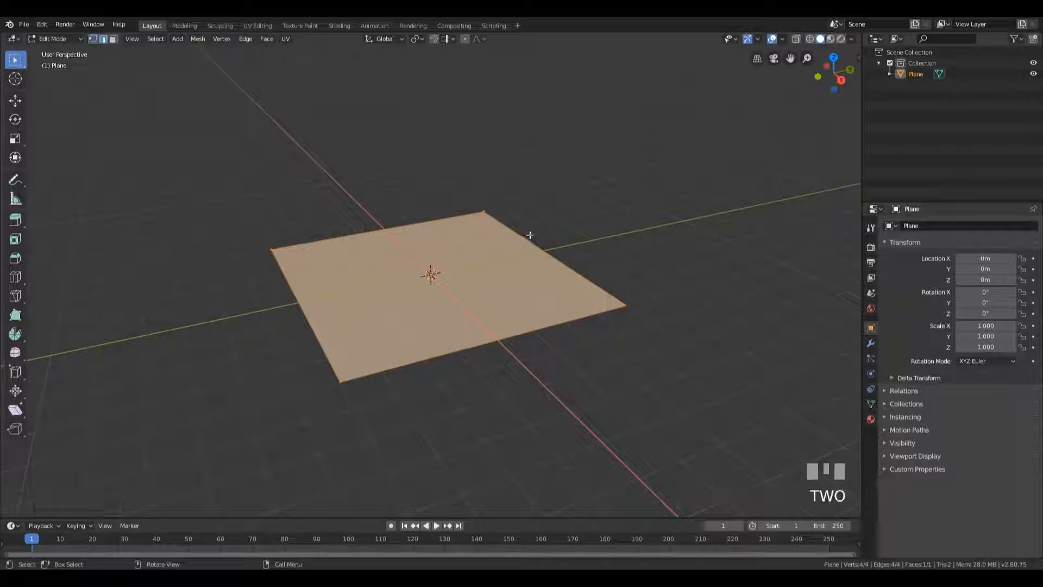
left_click(597, 251)
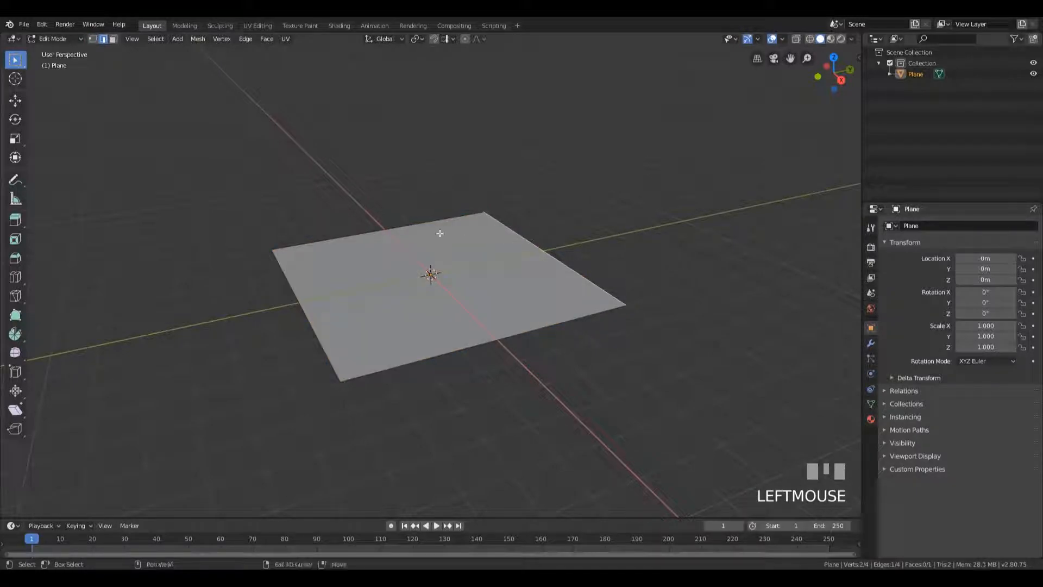
left_click(421, 221, "shift")
middle_click_drag(564, 275, 552, 301)
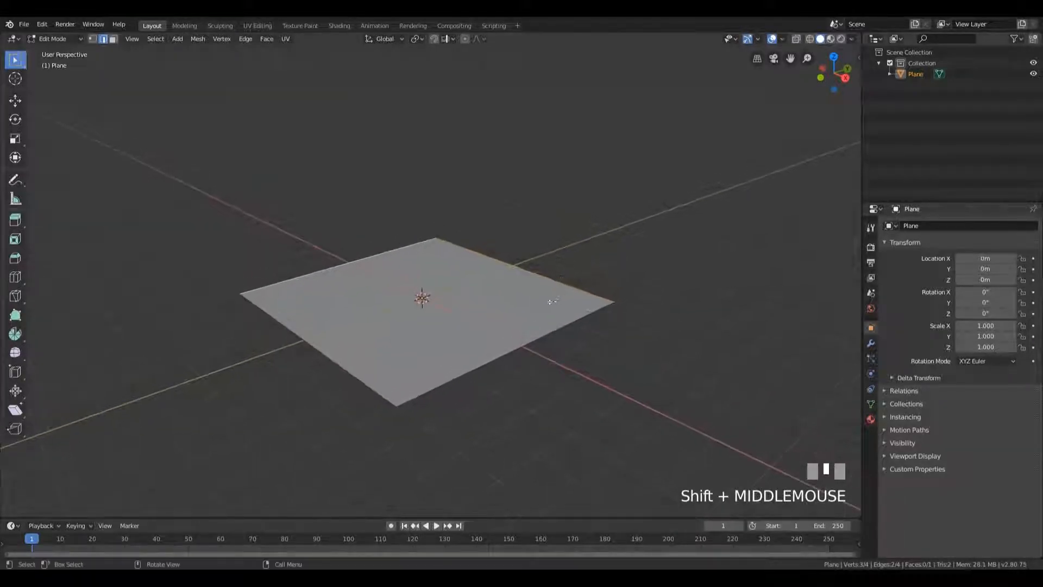
key("e")
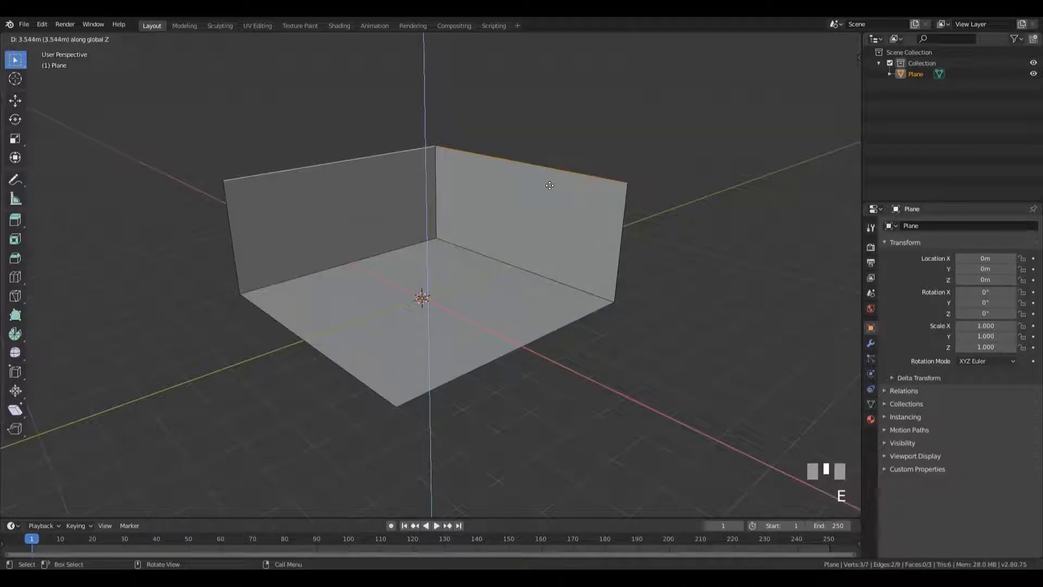
key("KP_Enter")
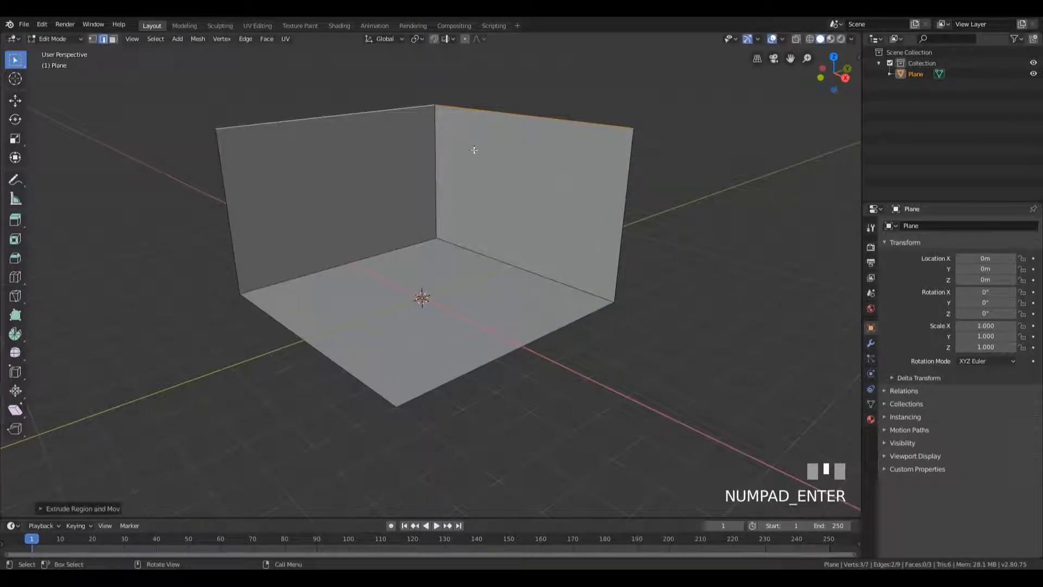
mouse_move(475, 233)
middle_mouse_down()
mouse_move(506, 233)
mouse_move(461, 231)
middle_mouse_up()
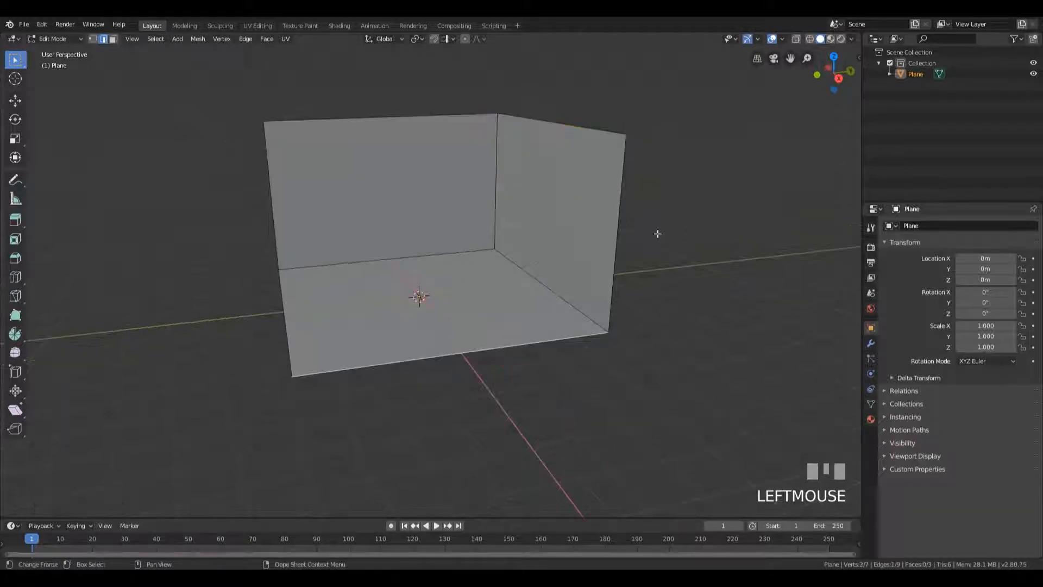
- Thicken the floor and both walls outward by extruding all faces along normals by -30 cm with Even Thickness on
key("a")
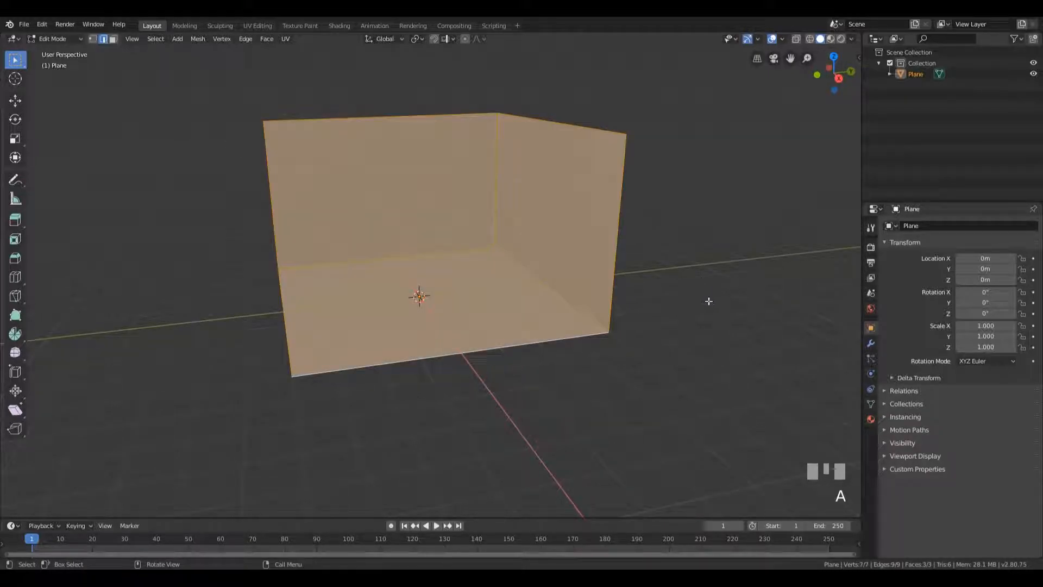
key("alt+e")
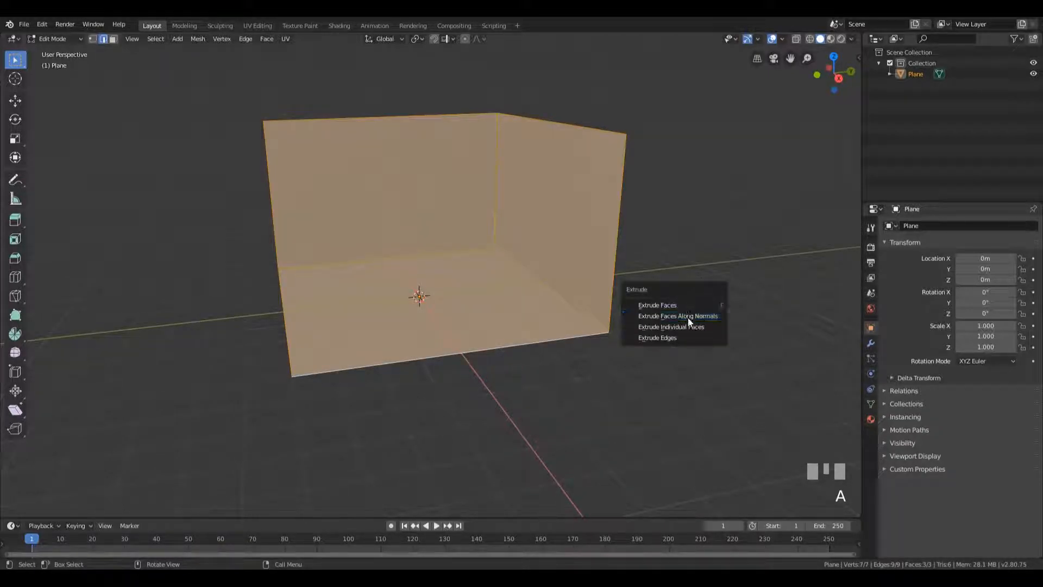
left_click(692, 316)
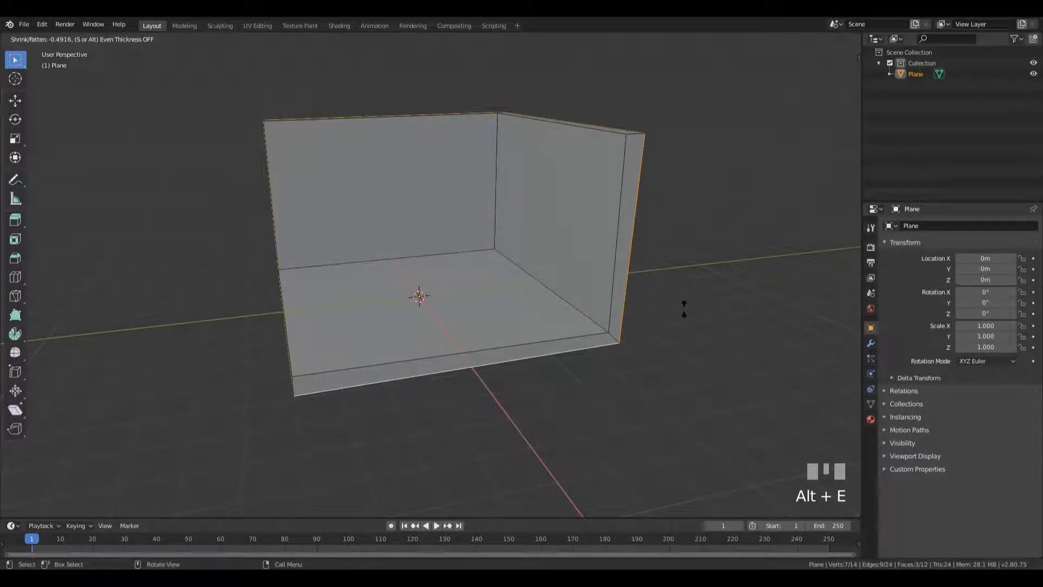
type("-")
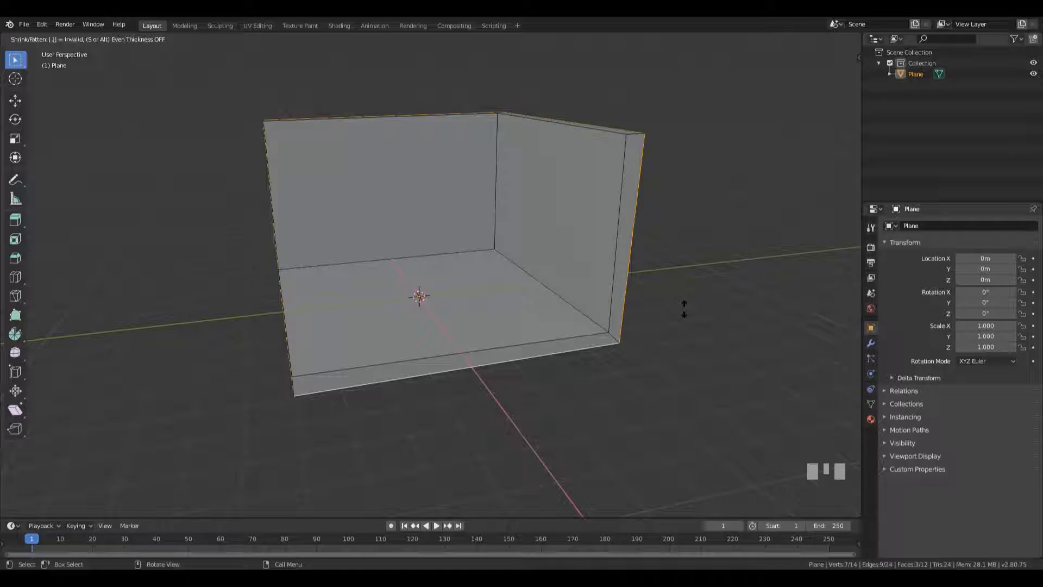
type("3")
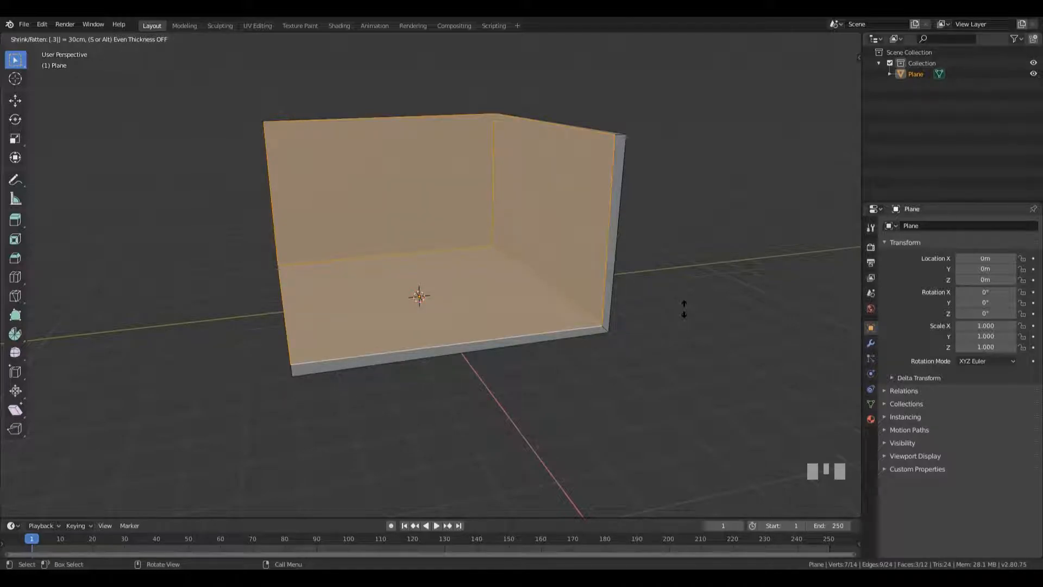
type("-")
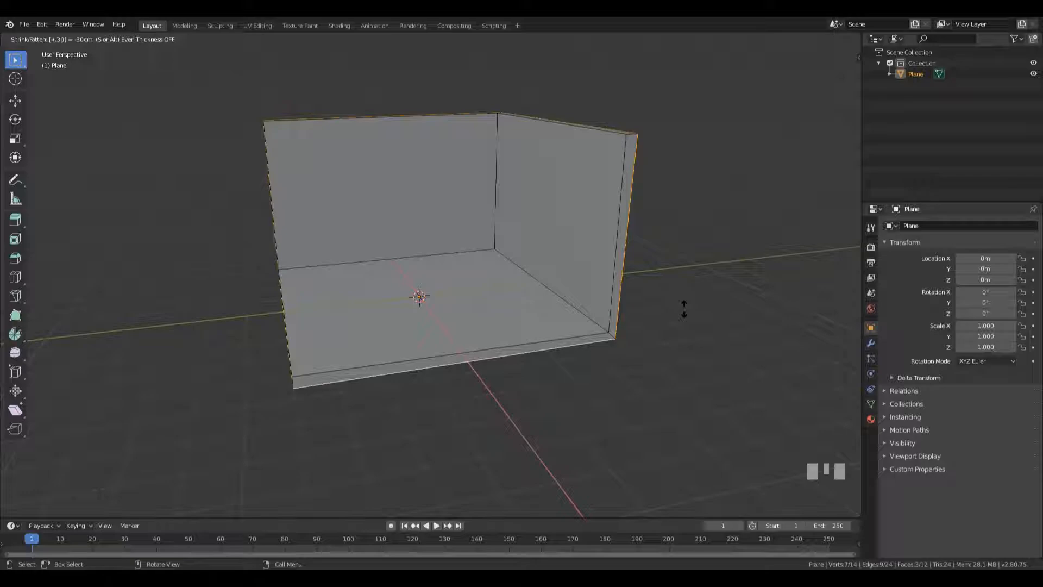
key("s")
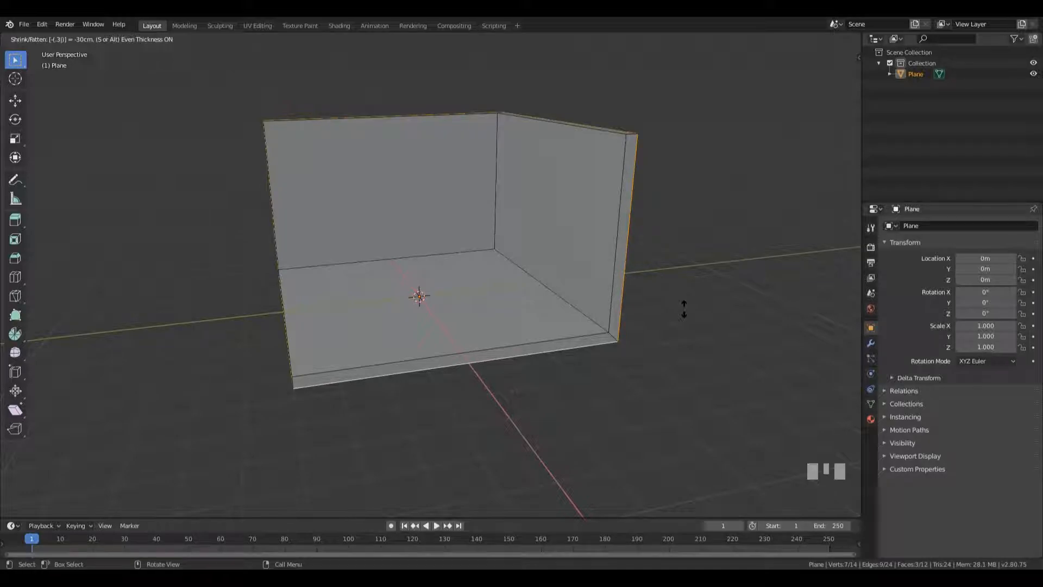
key("KP_Enter")
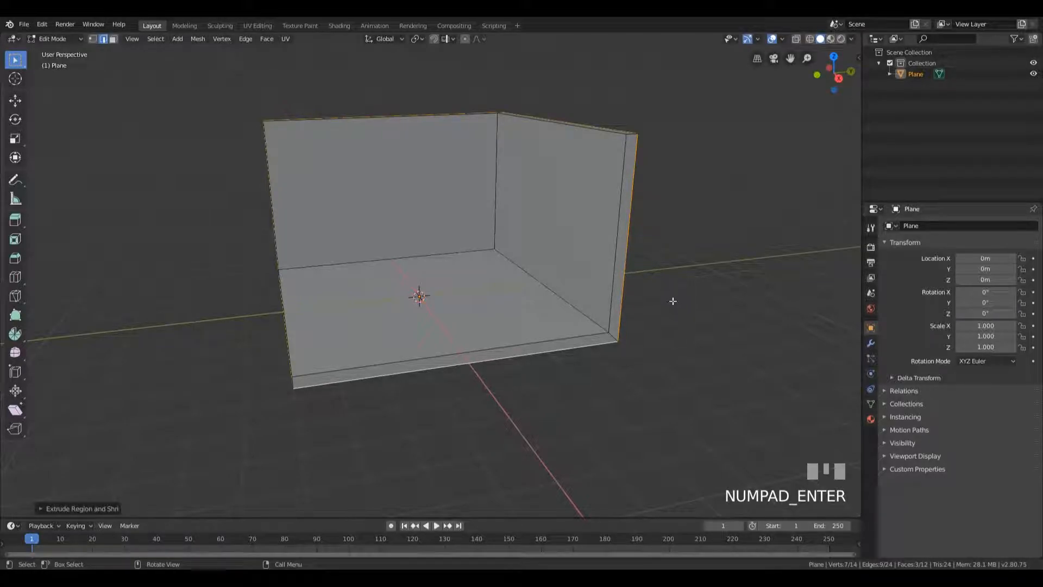
middle_click_drag(536, 294, 546, 298)
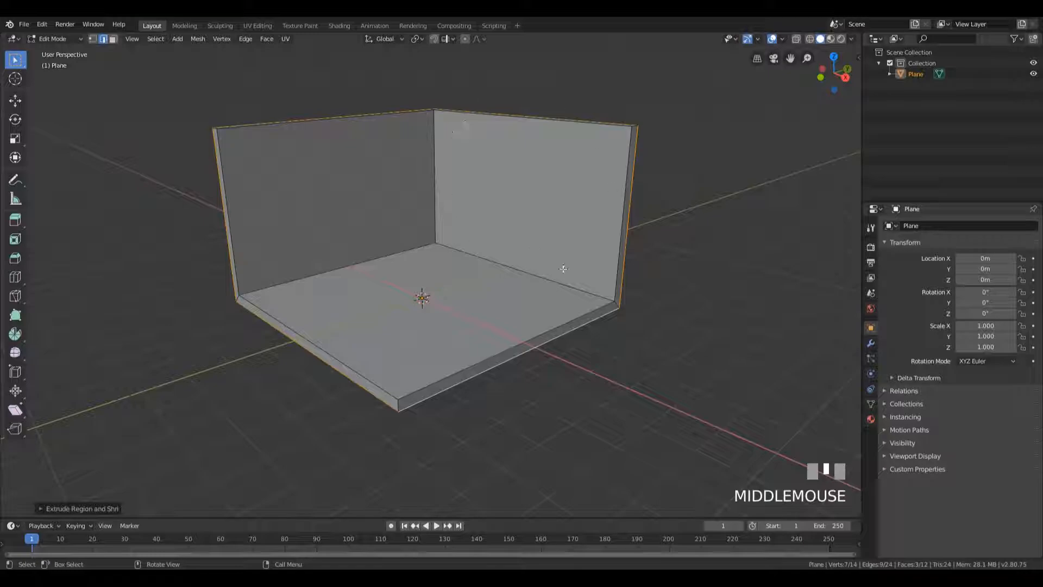
middle_click_drag(523, 256, 538, 261)
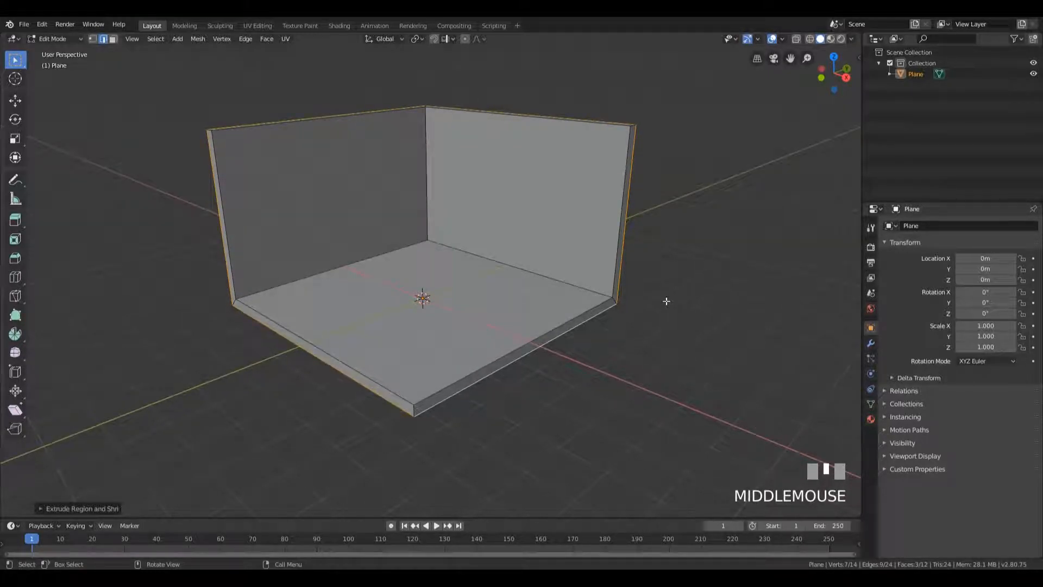
- Duplicate the right-hand wall's inner face in place, separate the copy into its own object and select that object in Object Mode
key("3")
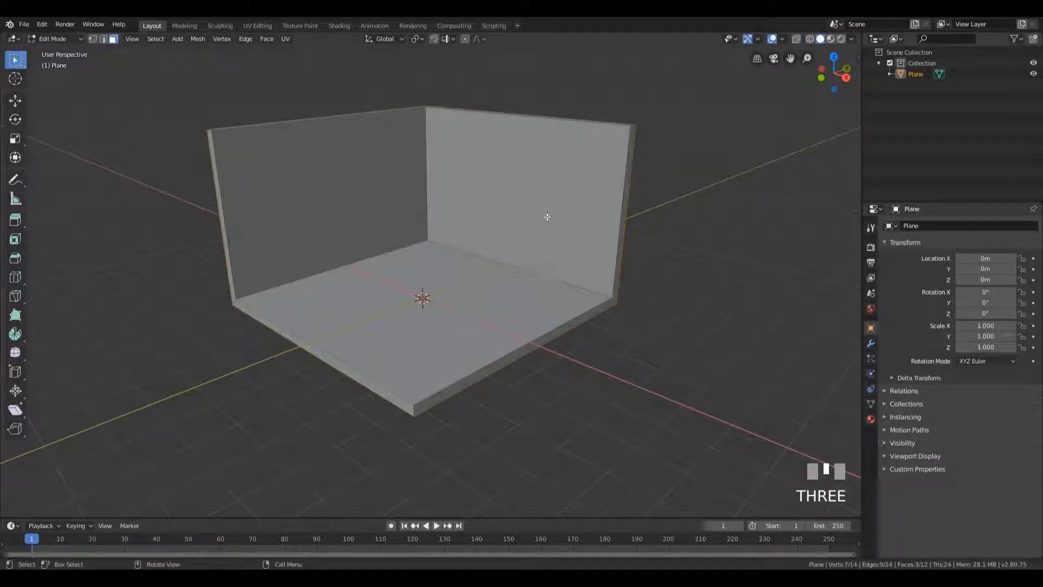
left_click(542, 217)
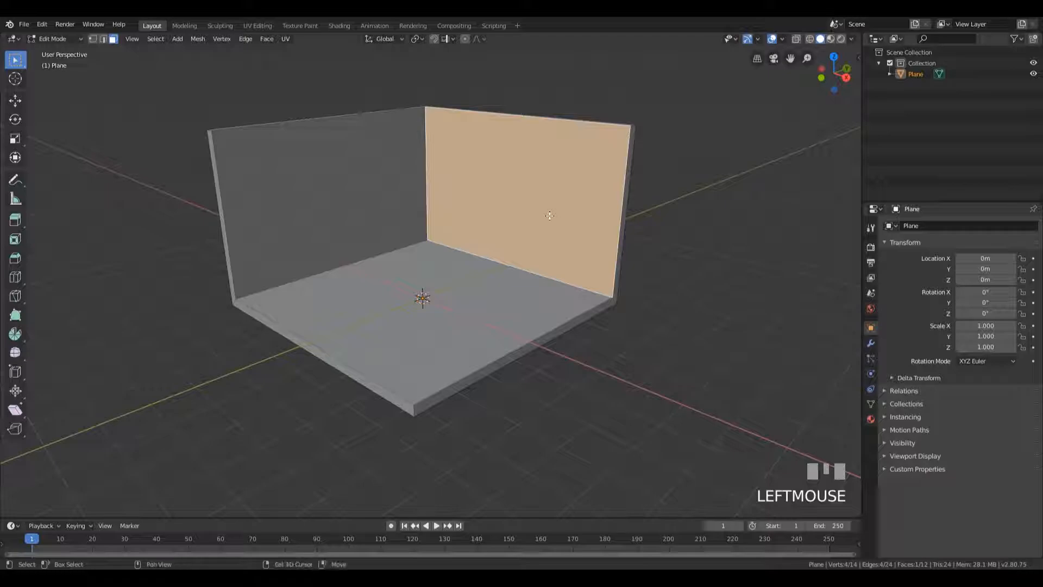
key("shift+d")
right_click(550, 216)
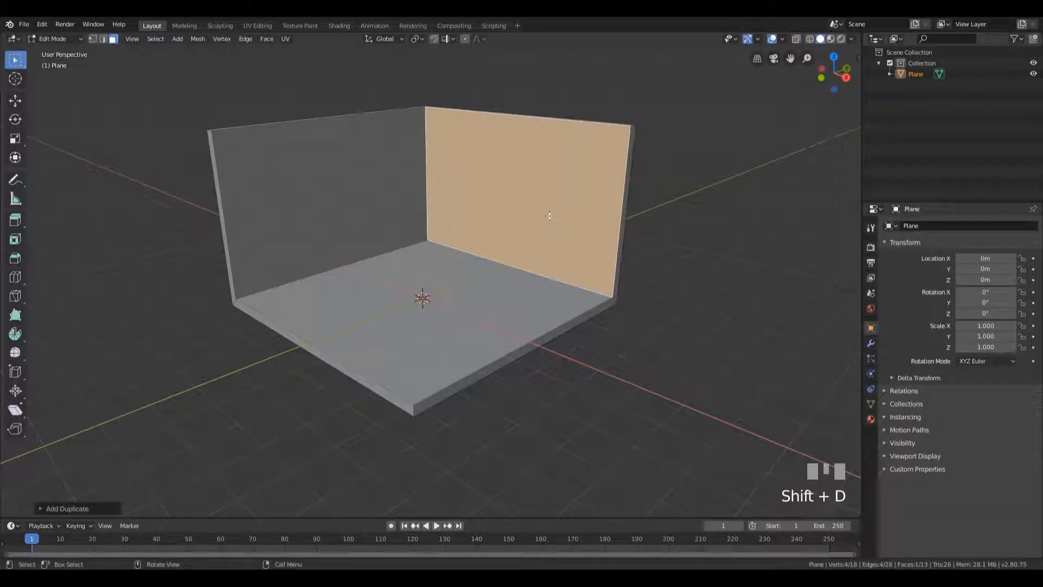
key("p")
key("Return")
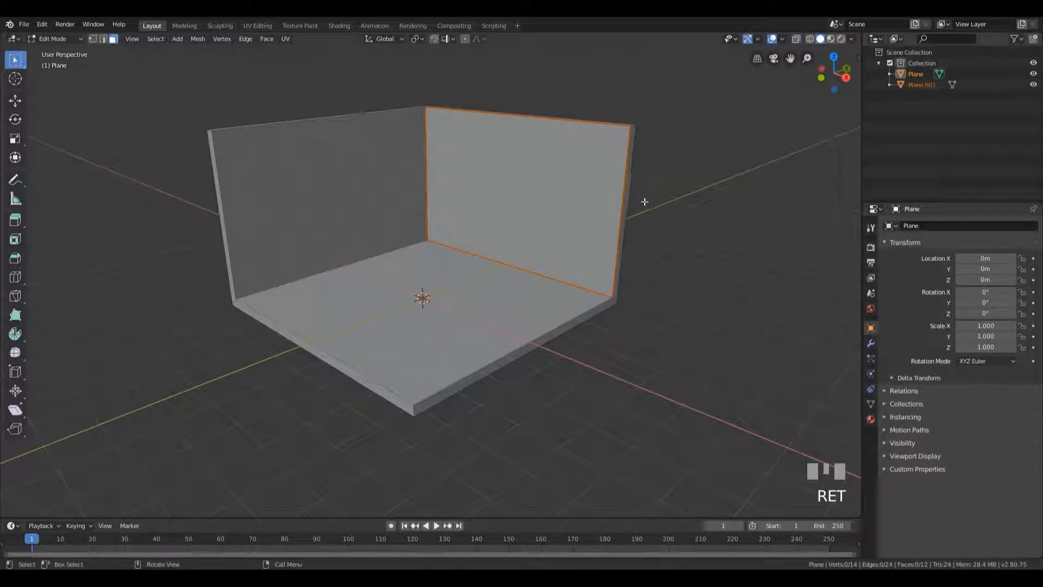
key("Tab")
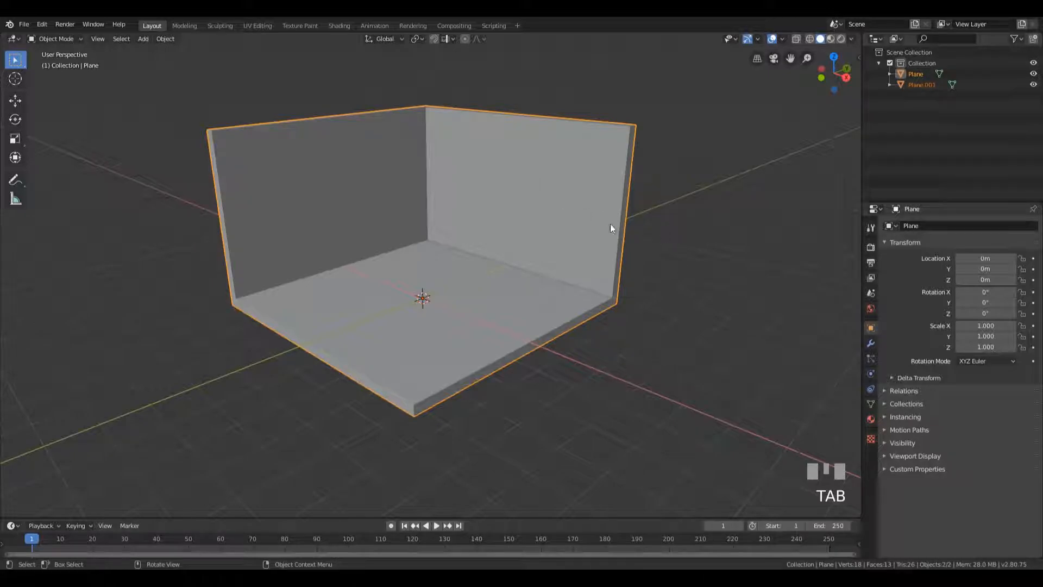
left_click(552, 207)
middle_click_drag(552, 207, 571, 239, "shift")
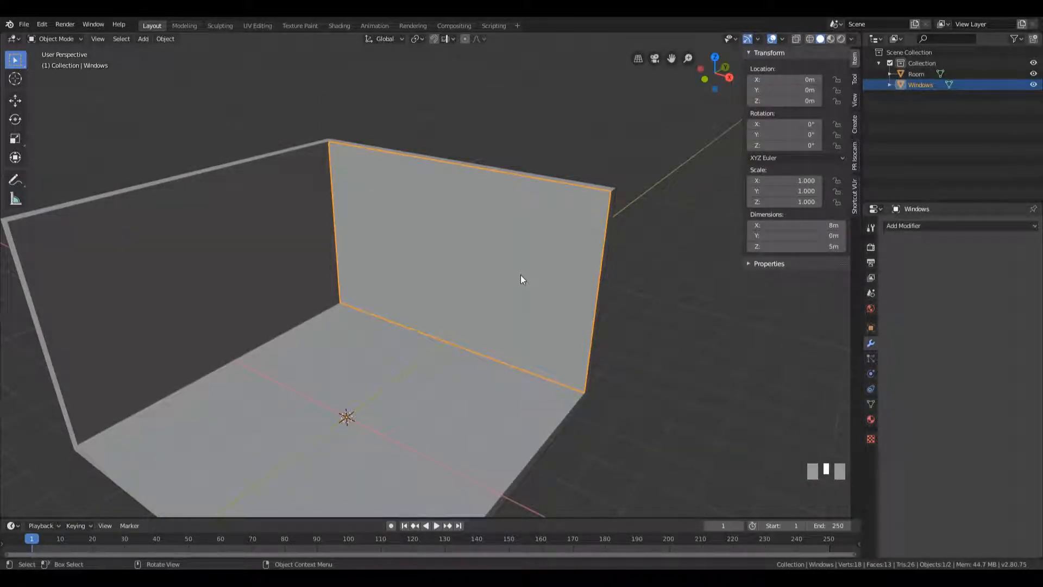
- Inset the whole face of the Windows object by 15 cm
key("Tab")
middle_click_drag(477, 246, 491, 249)
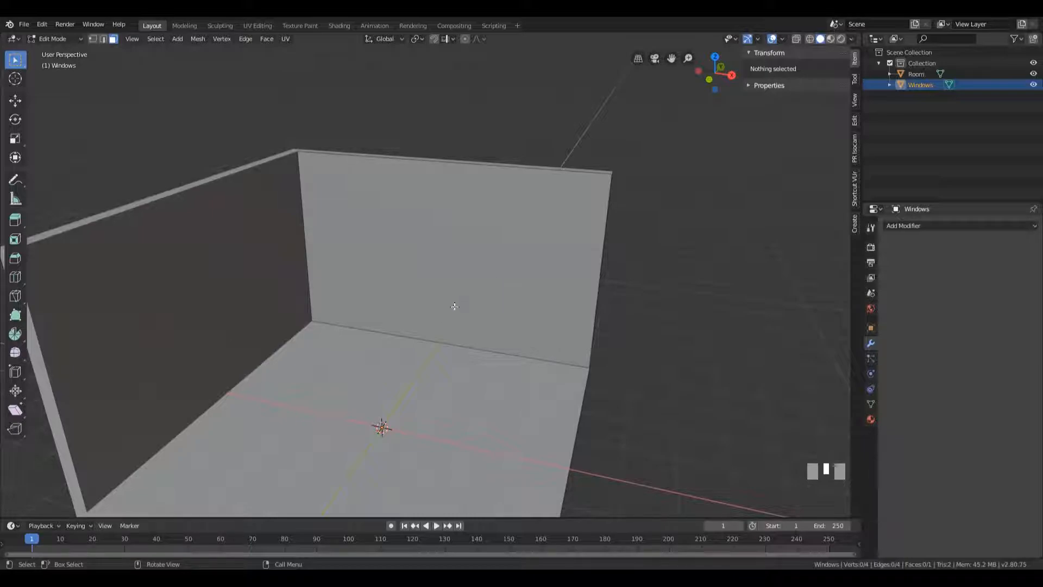
key("a")
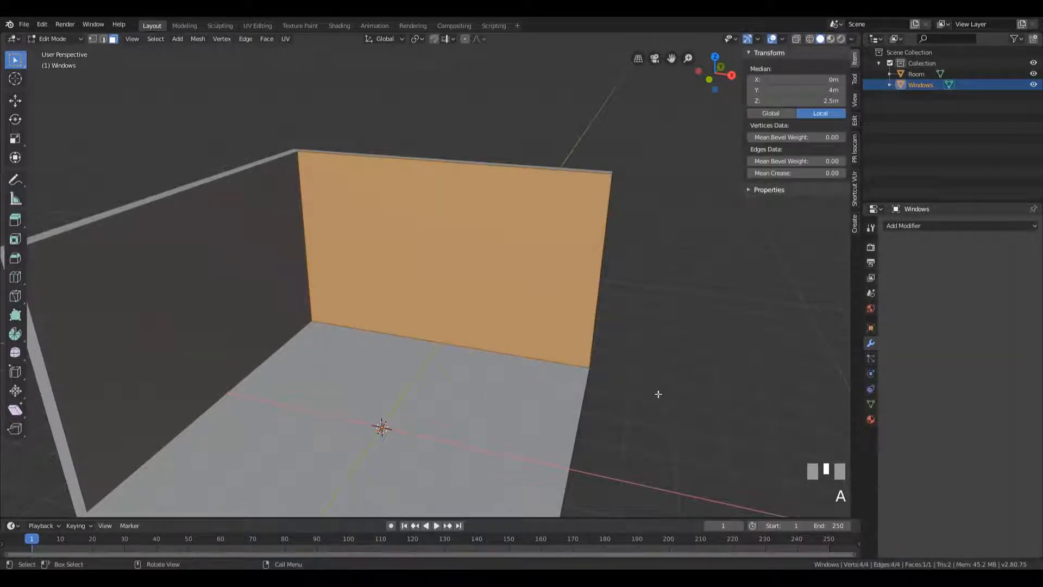
key("i")
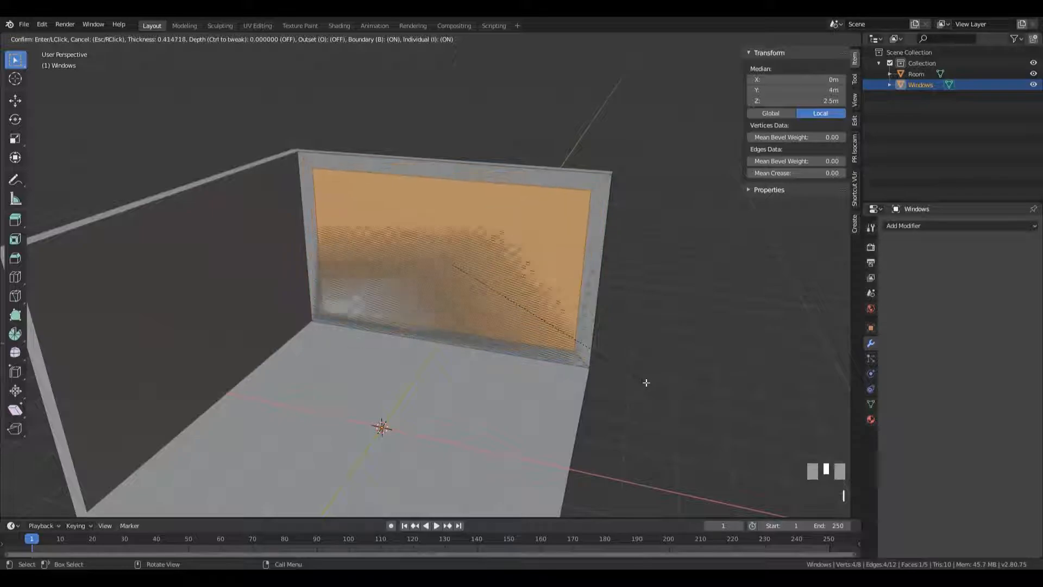
type(".15")
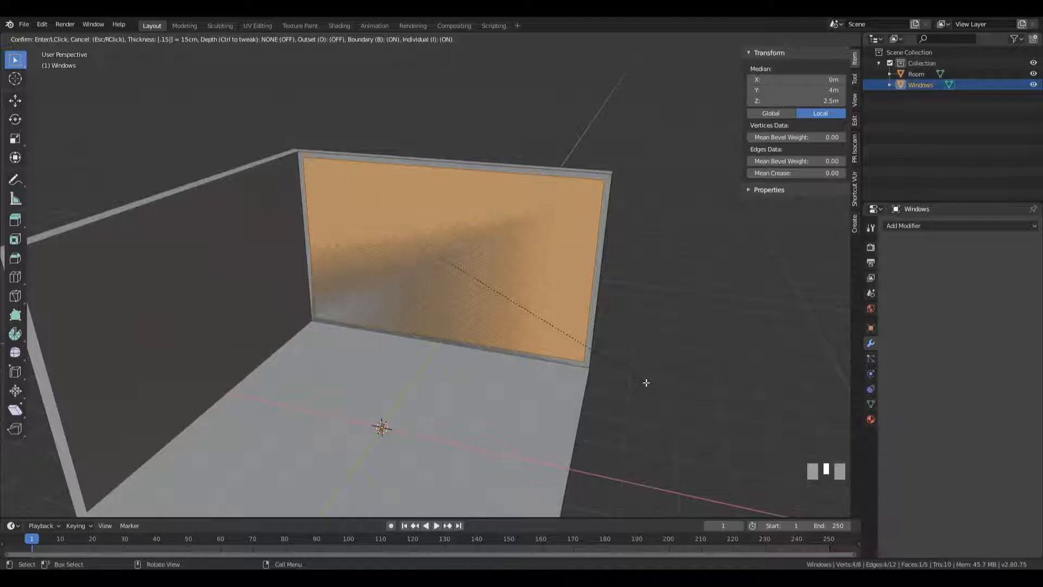
key("KP_Enter")
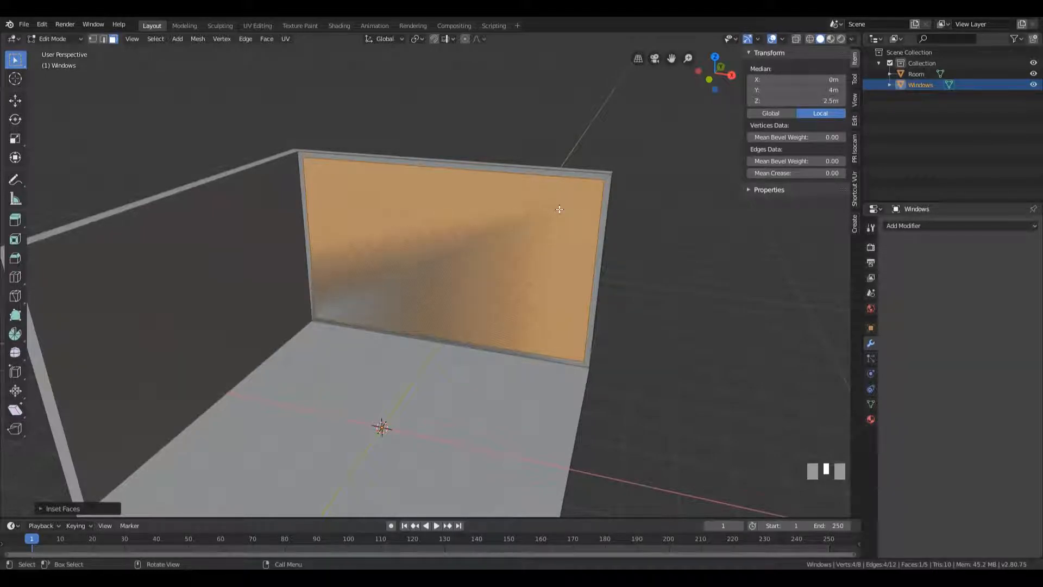
- Delete the border faces around the inset, keeping only the inner face of the Windows object
key("ctrl+i")
key("x")
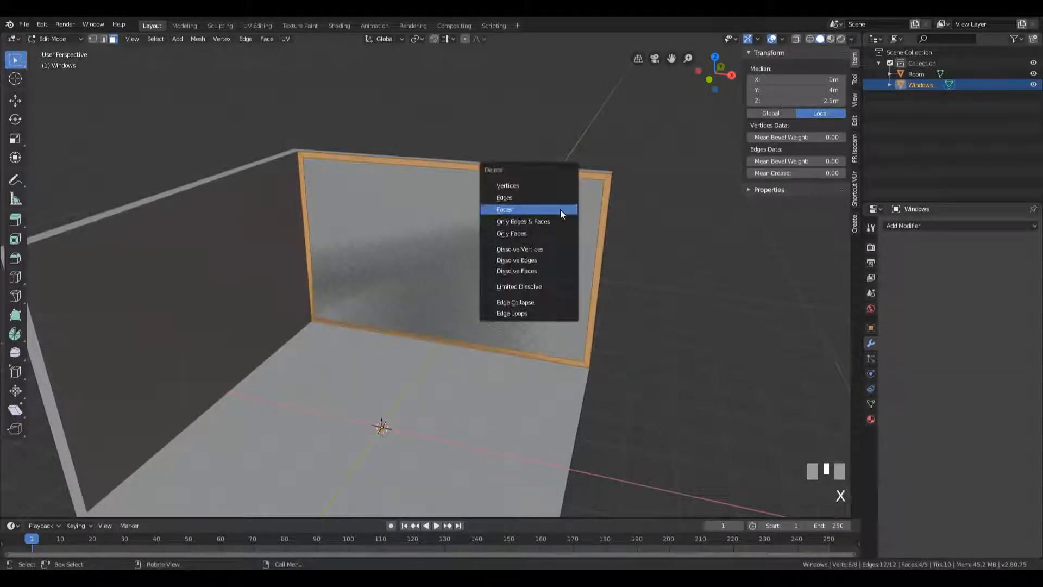
left_click(561, 210)
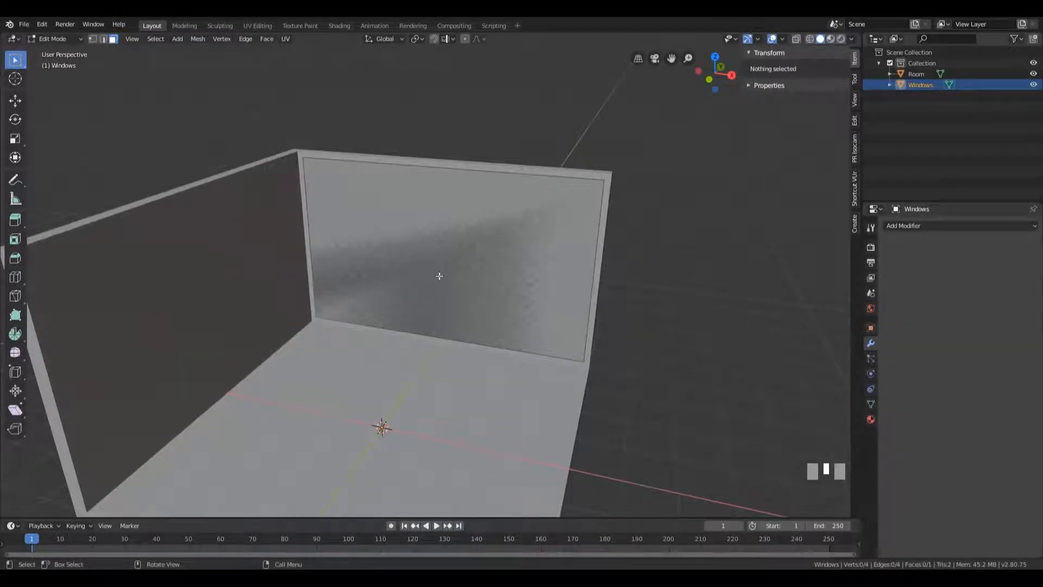
- Add two evenly spaced vertical loop cuts to the window face, leaving them unslid
key("ctrl+r")
scroll(426, 178, "up", 1)
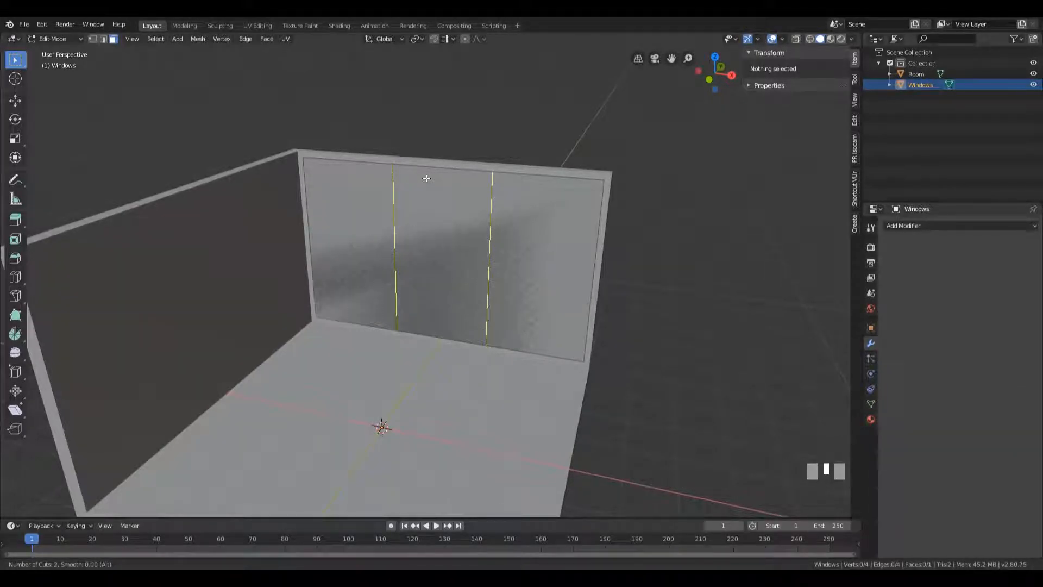
left_click(425, 177)
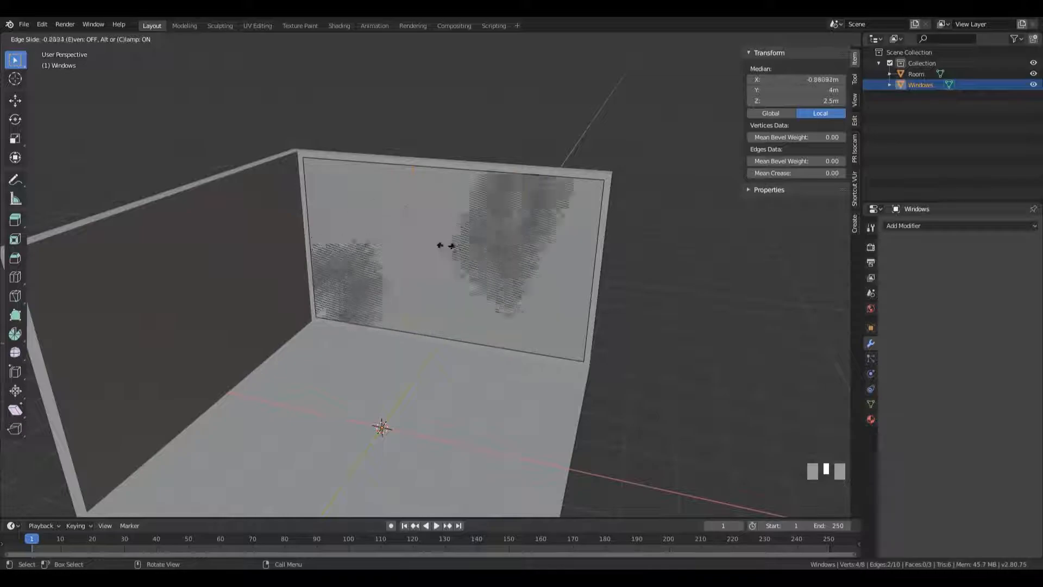
right_click(425, 251)
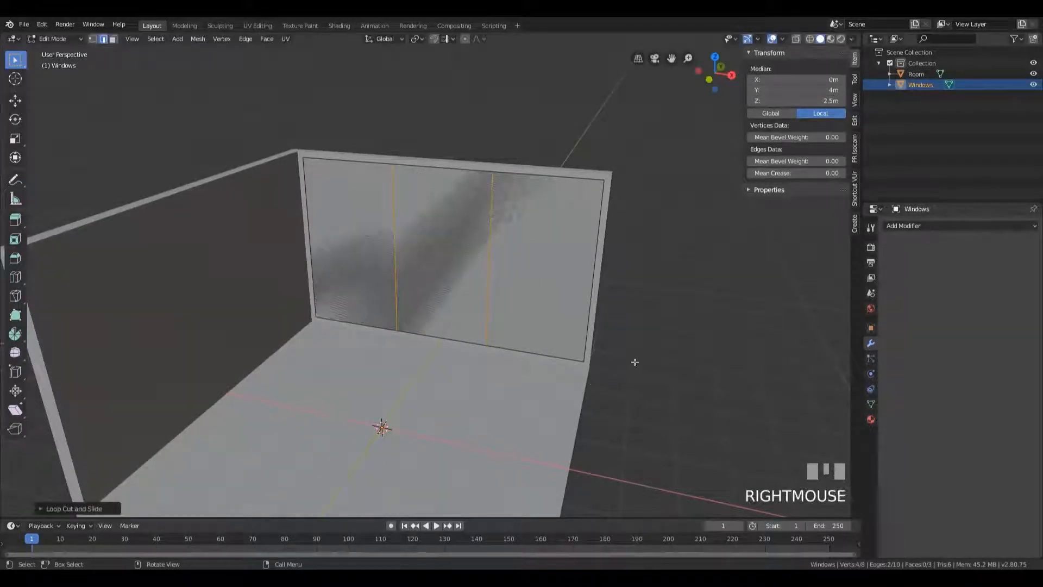
mouse_move(515, 284)
middle_mouse_down()
mouse_move(555, 275)
mouse_move(517, 278)
middle_mouse_up()
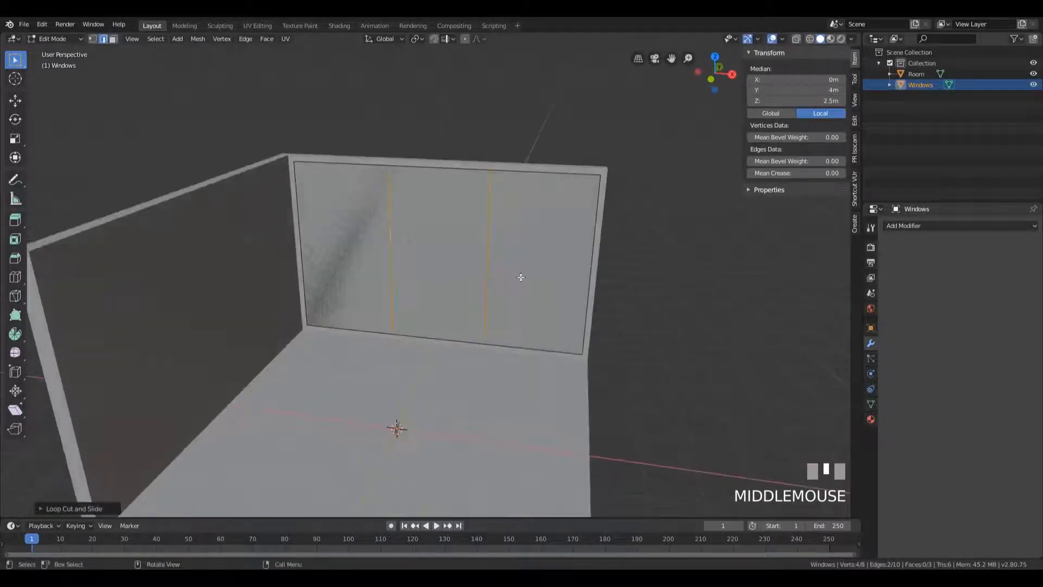
- Inset all three window panels individually by 15 cm
key("a")
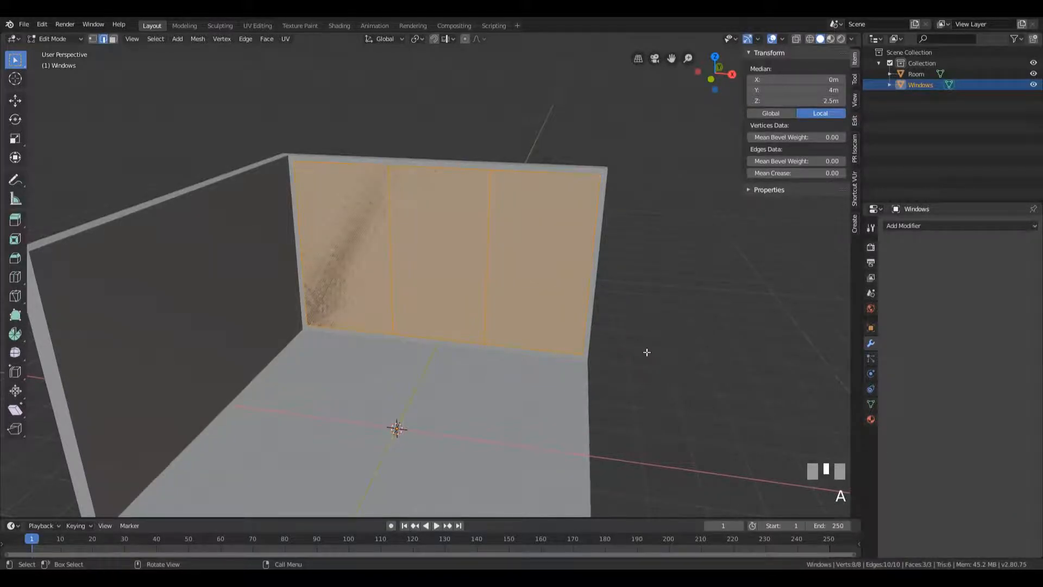
key("i")
key("i")
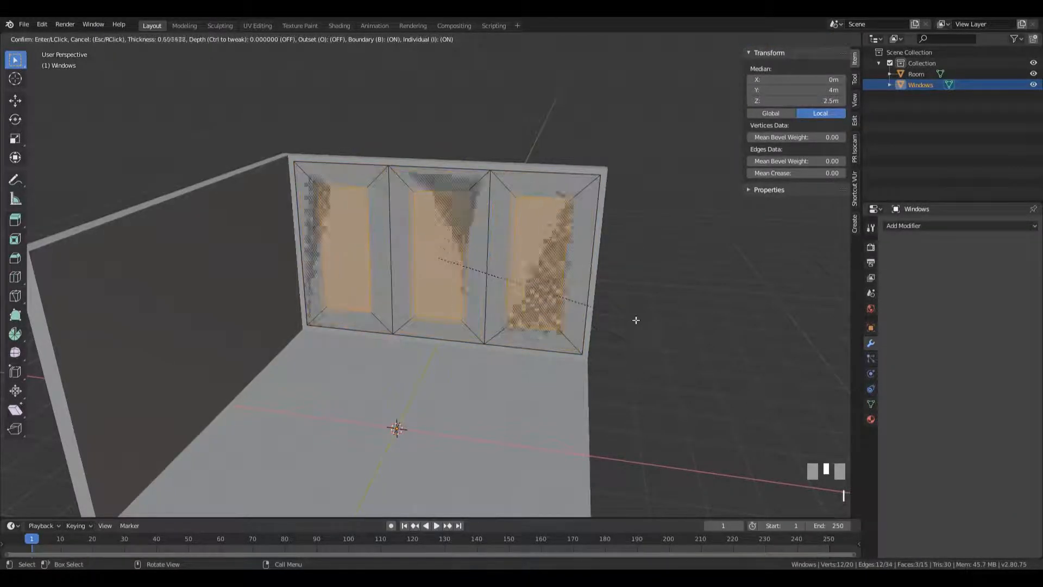
key("i")
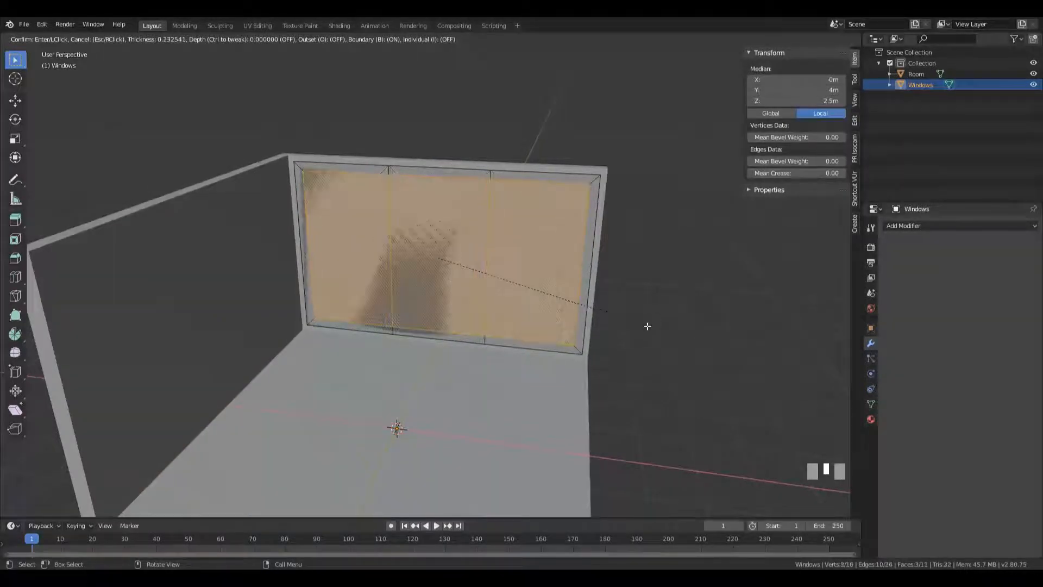
key("i")
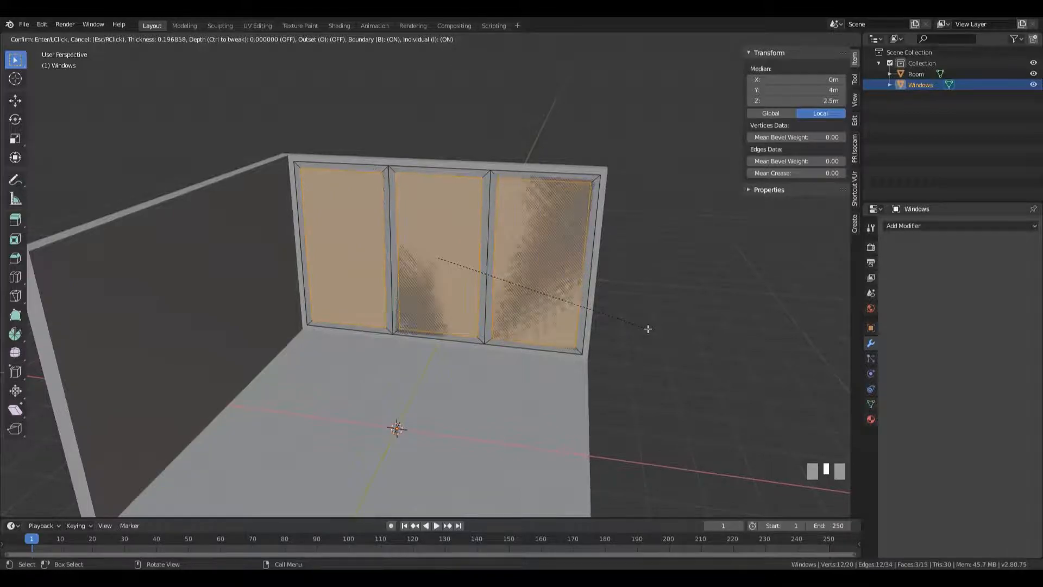
type(".15")
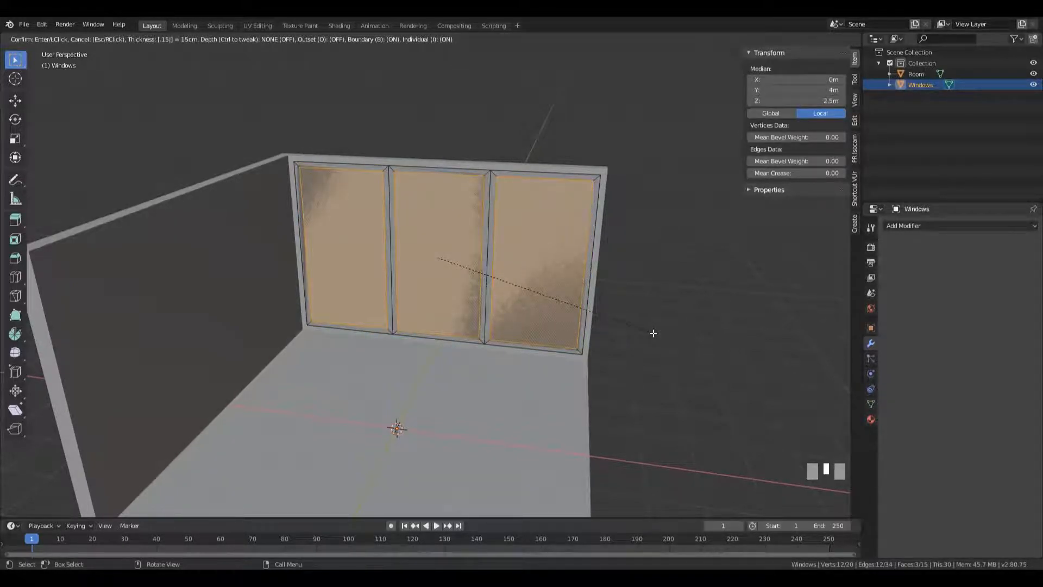
key("KP_Enter")
- Delete every face of the Windows object except the inset inner face of the leftmost panel
scroll(641, 314, "up", 2)
middle_click_drag(641, 315, 654, 227)
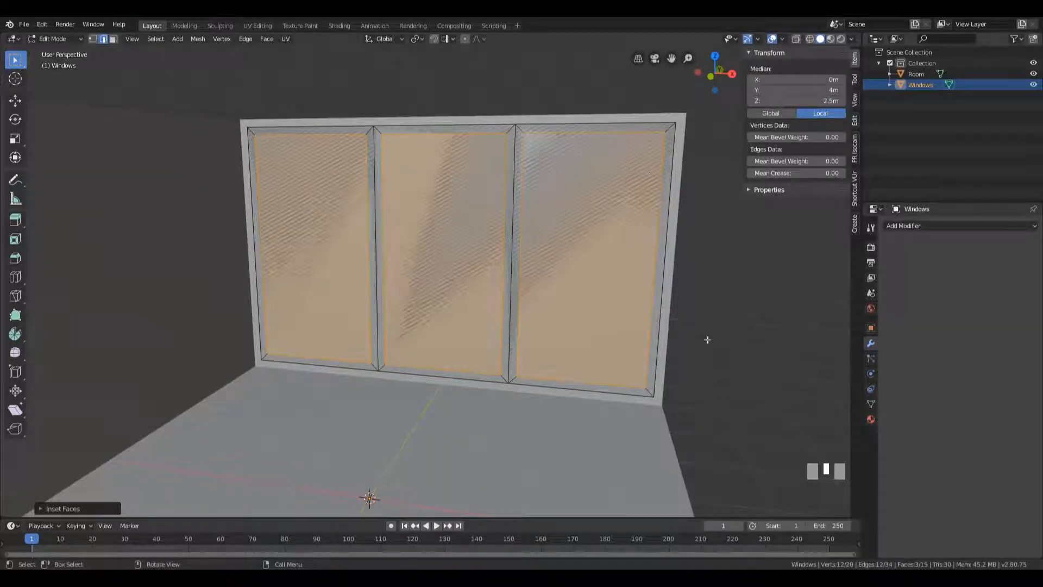
middle_click_drag(697, 391, 493, 310)
key("a")
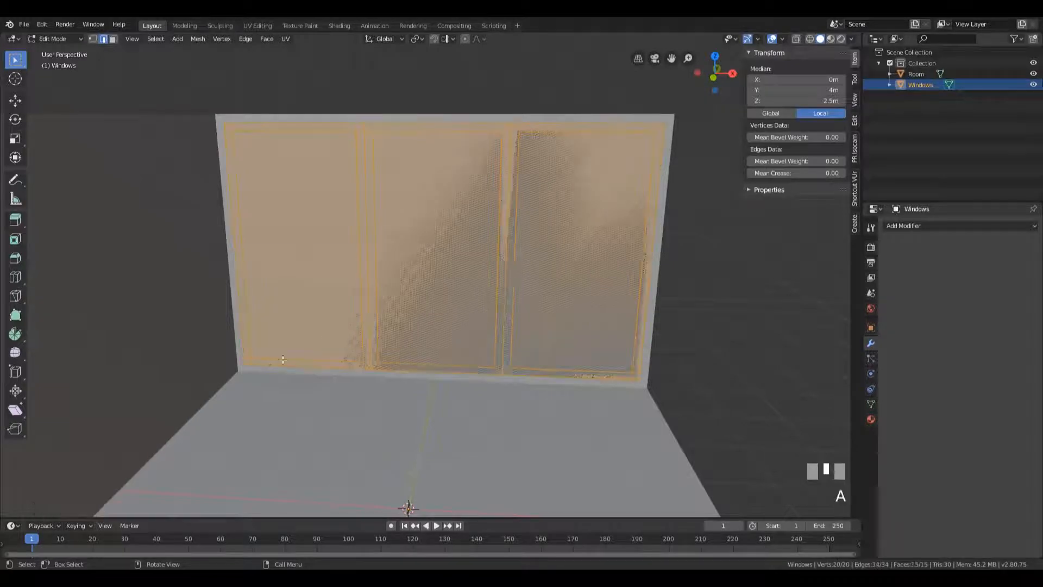
key("3")
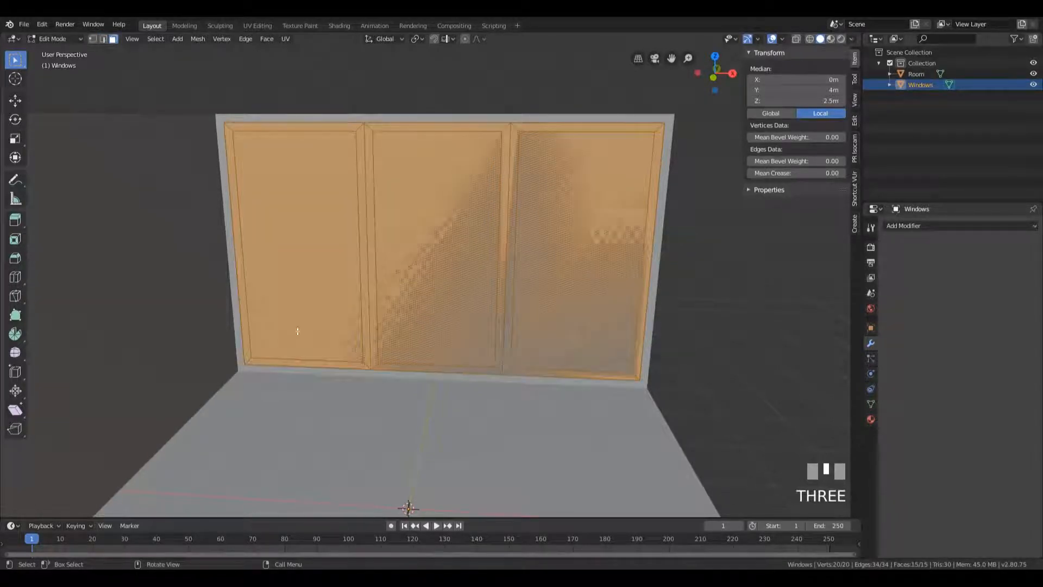
left_click(287, 213, "shift")
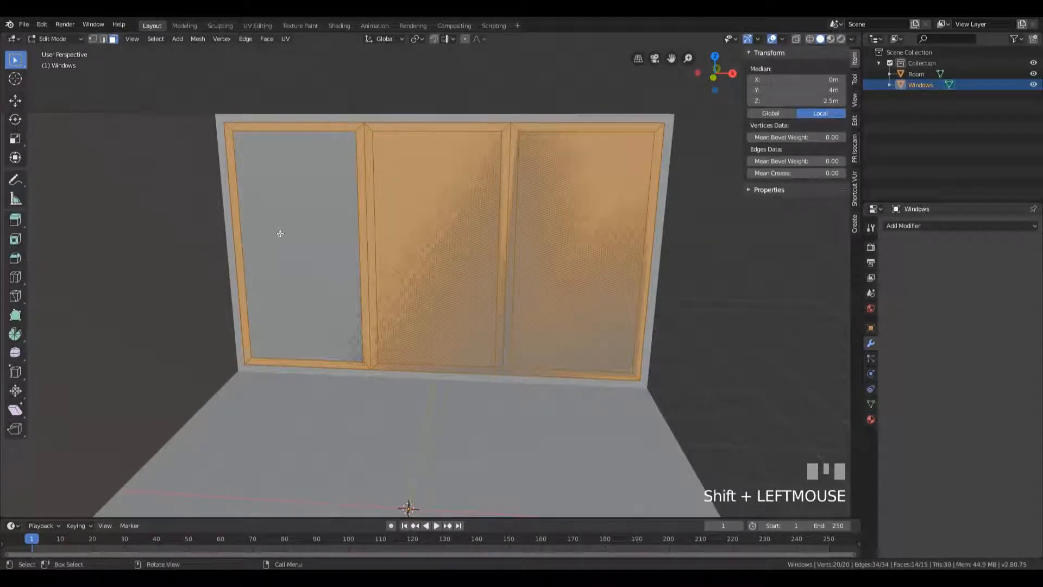
key("x")
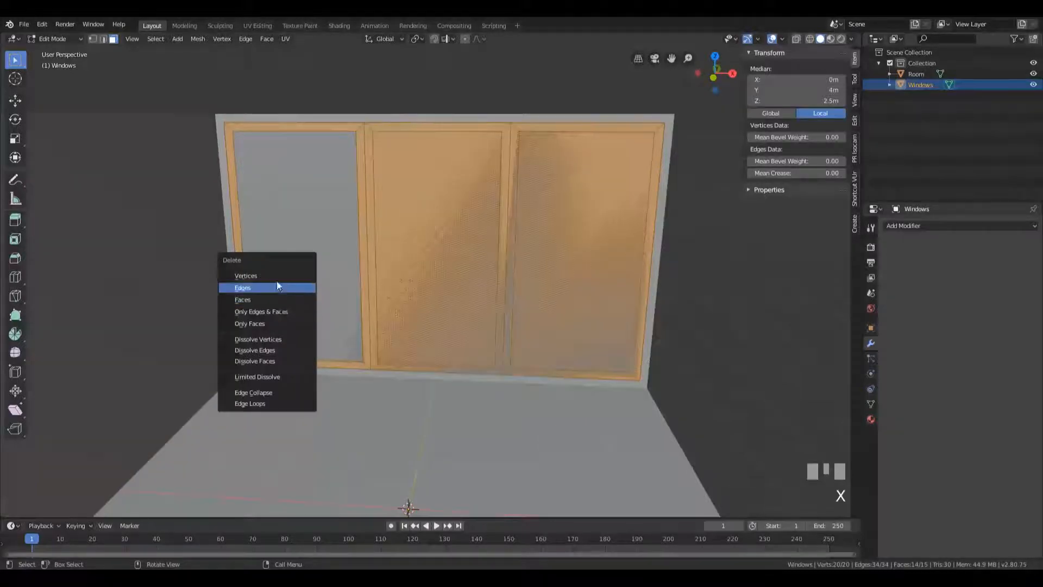
left_click(250, 297)
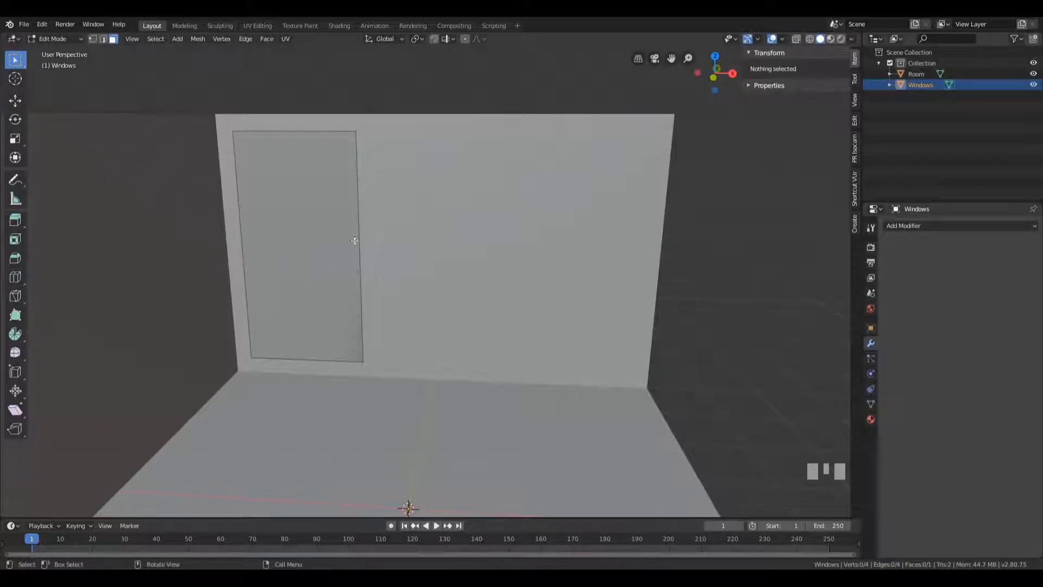
- Move the bottom edge of the remaining window face straight up along Z to a height of 1 m
key("2")
left_click(307, 360)
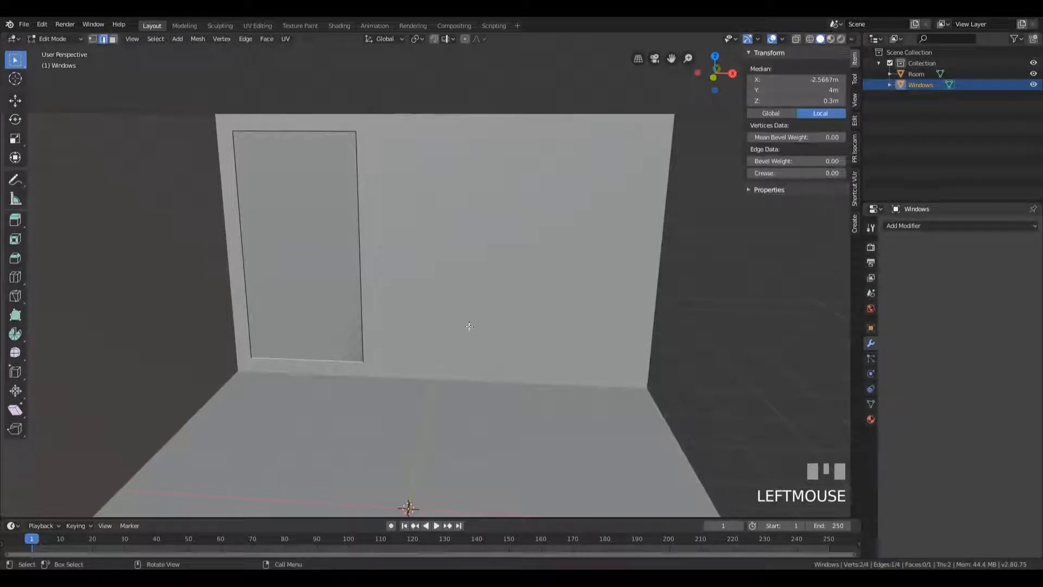
middle_click_drag(448, 328, 406, 313)
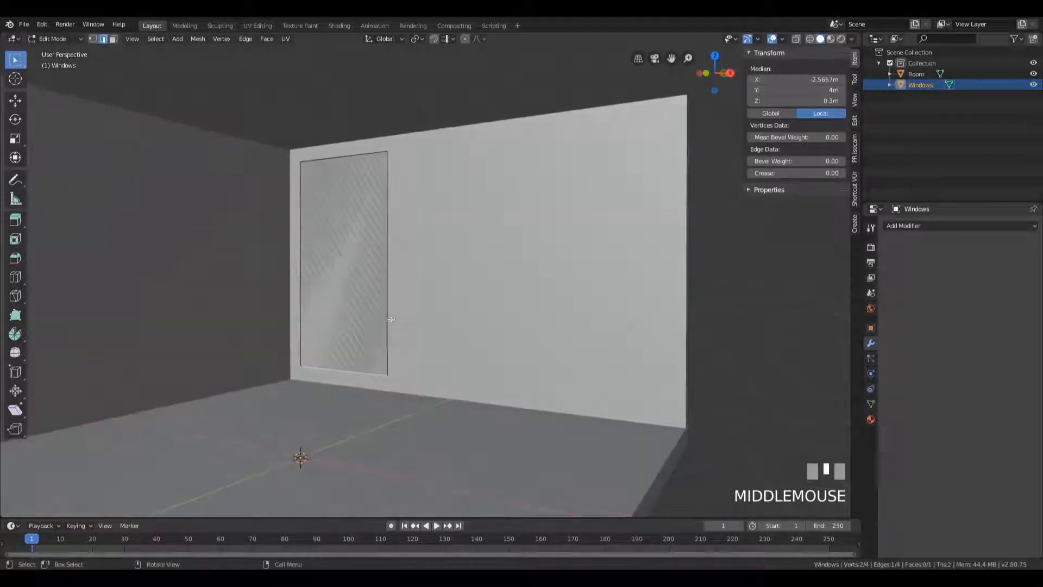
key("g")
key("z")
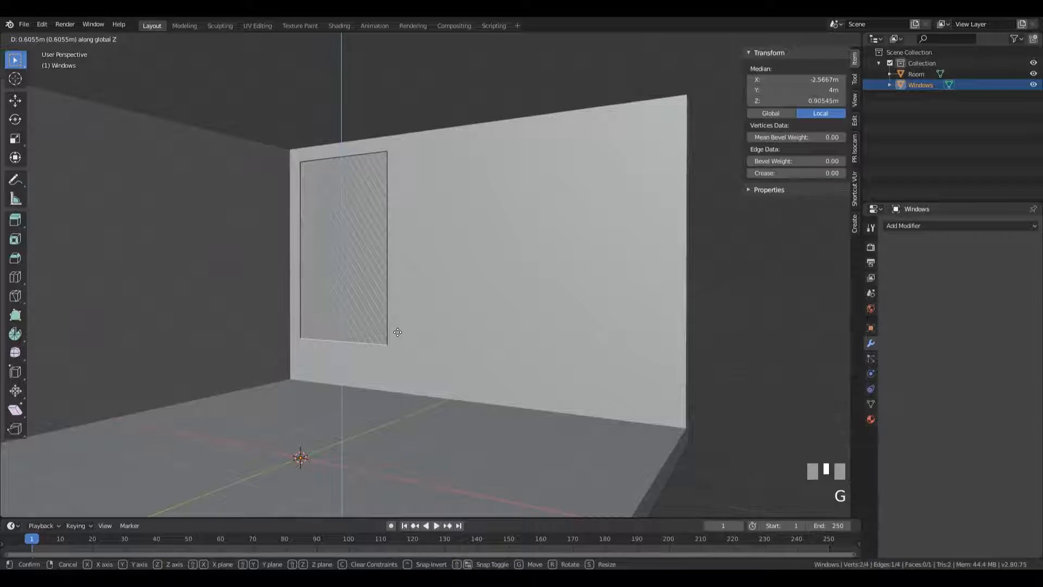
key("KP_Enter")
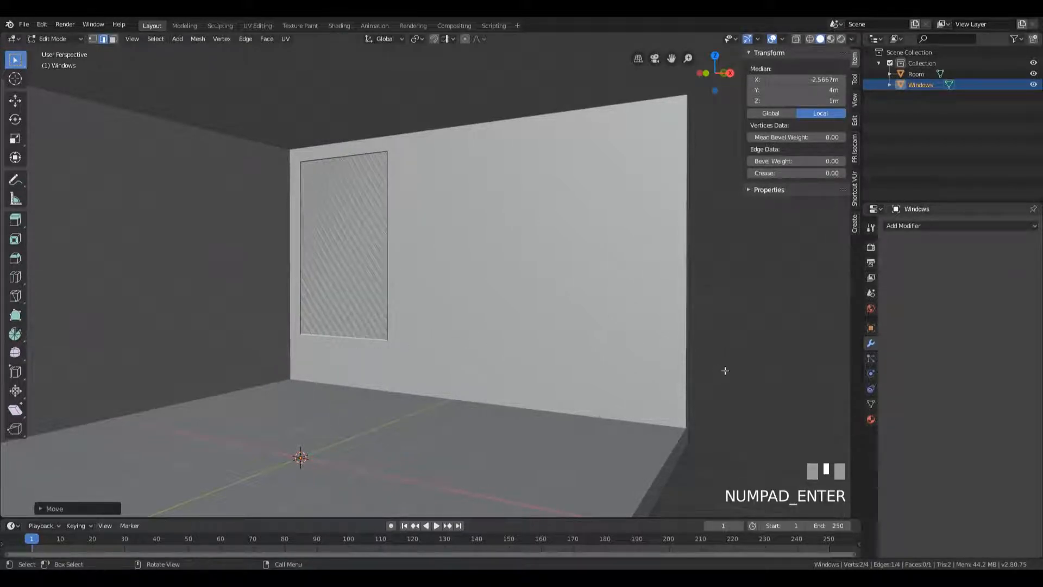
- Return to Object Mode and copy the Windows object's X dimension
middle_click_drag(270, 336, 531, 286)
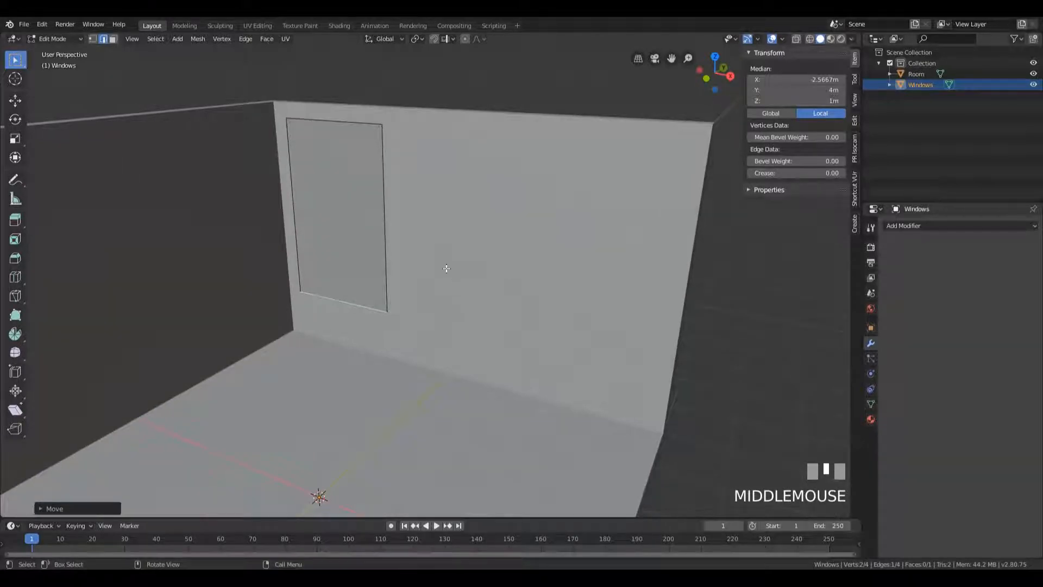
middle_click_drag(453, 261, 414, 284, "shift")
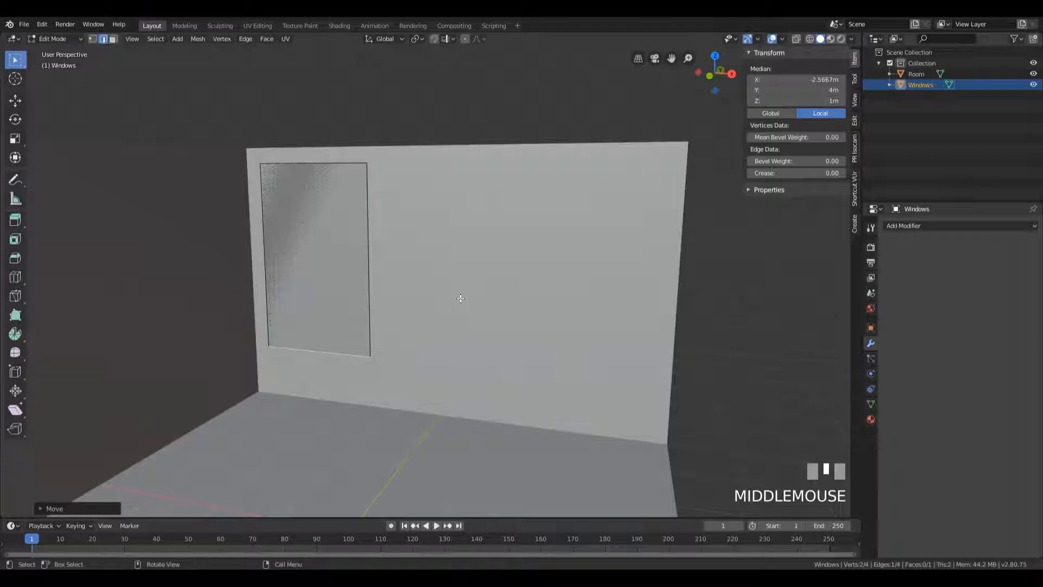
key("Tab")
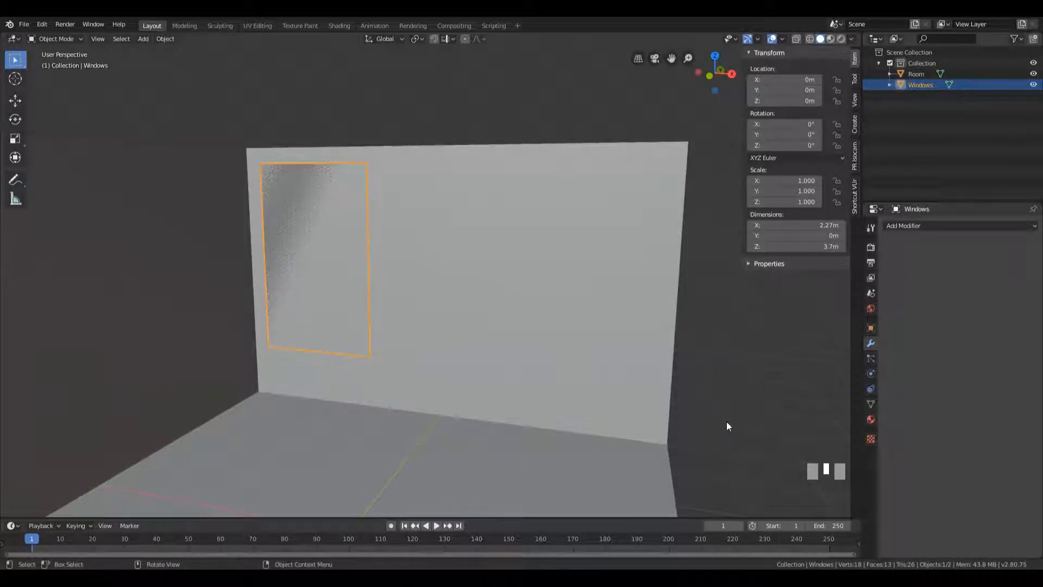
key("n")
key("n")
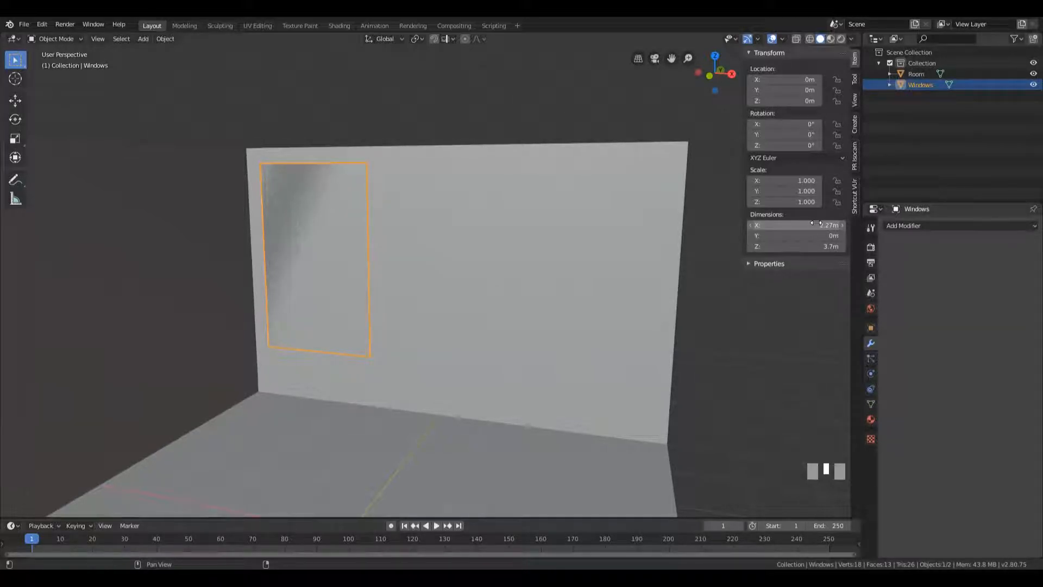
key("ctrl+c")
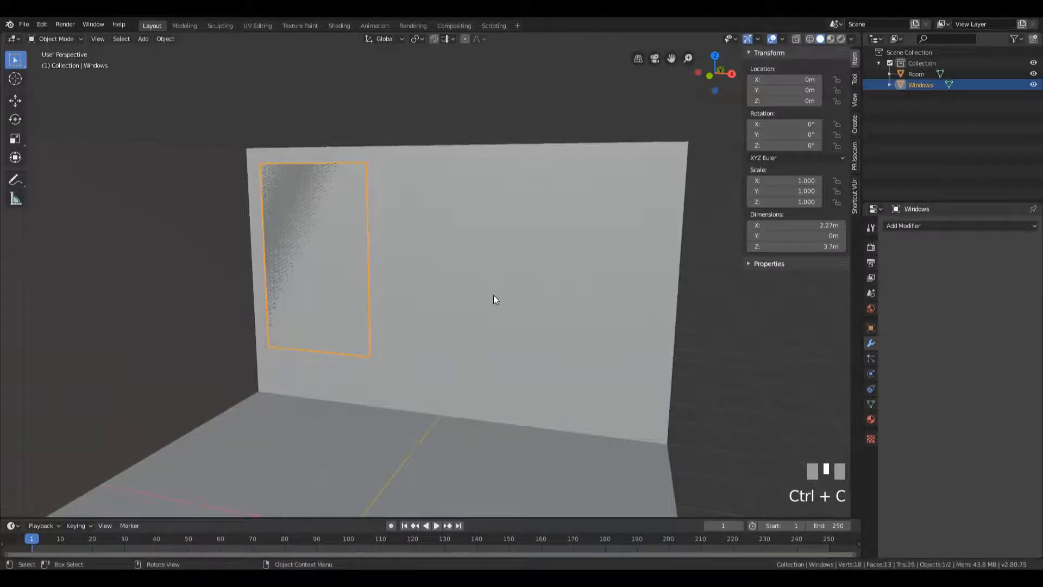
- Add an Array modifier to the Windows object with a count of 3
left_click(923, 227)
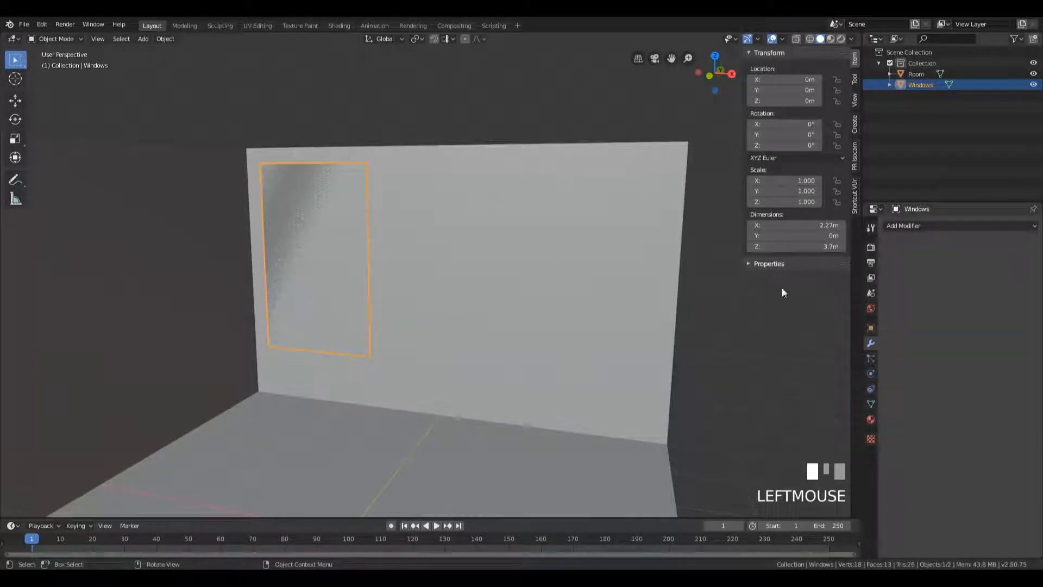
left_click(908, 225)
left_click(839, 249)
middle_click_drag(460, 226, 492, 222)
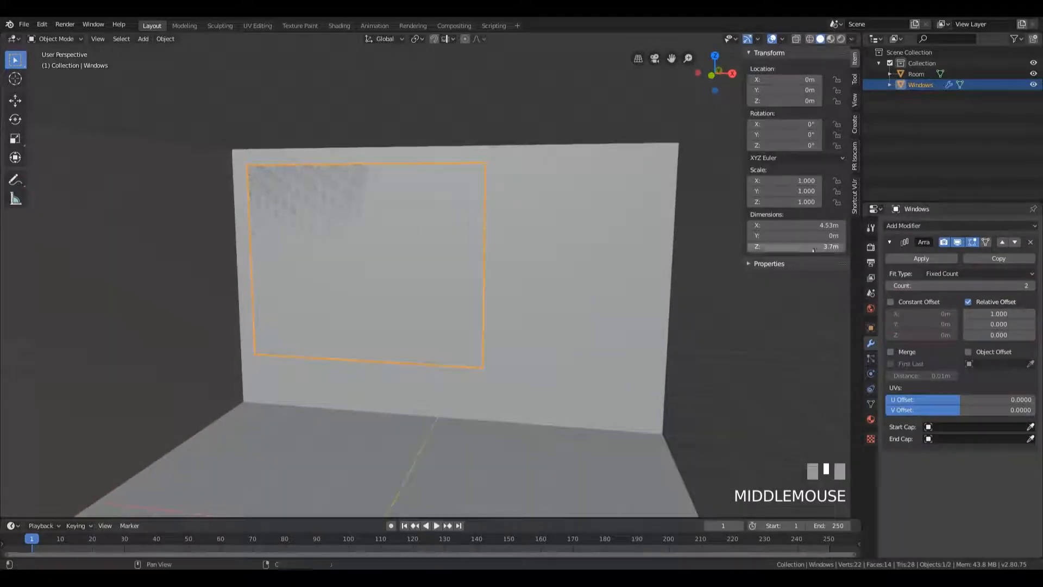
left_click(1029, 286)
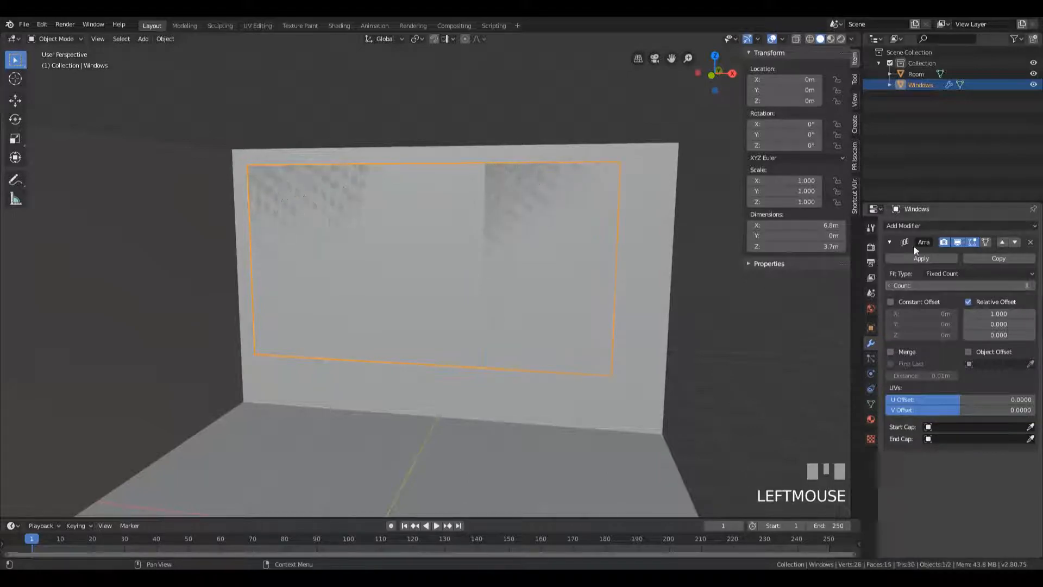
- In front wireframe view, replace the array's relative offset with a constant X offset pasted from the copied width, 2.2667 m
key("KP_1")
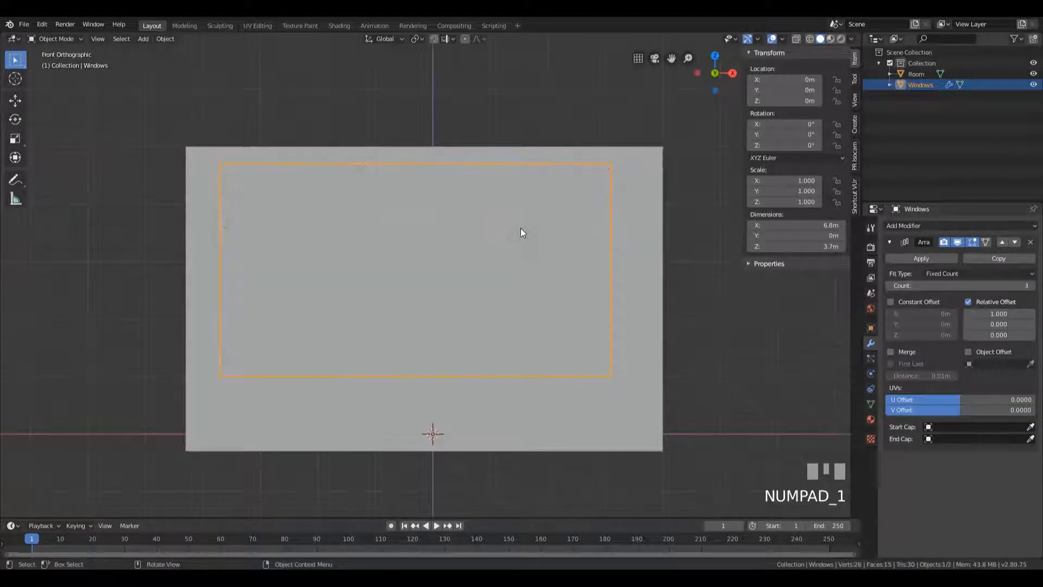
key("z")
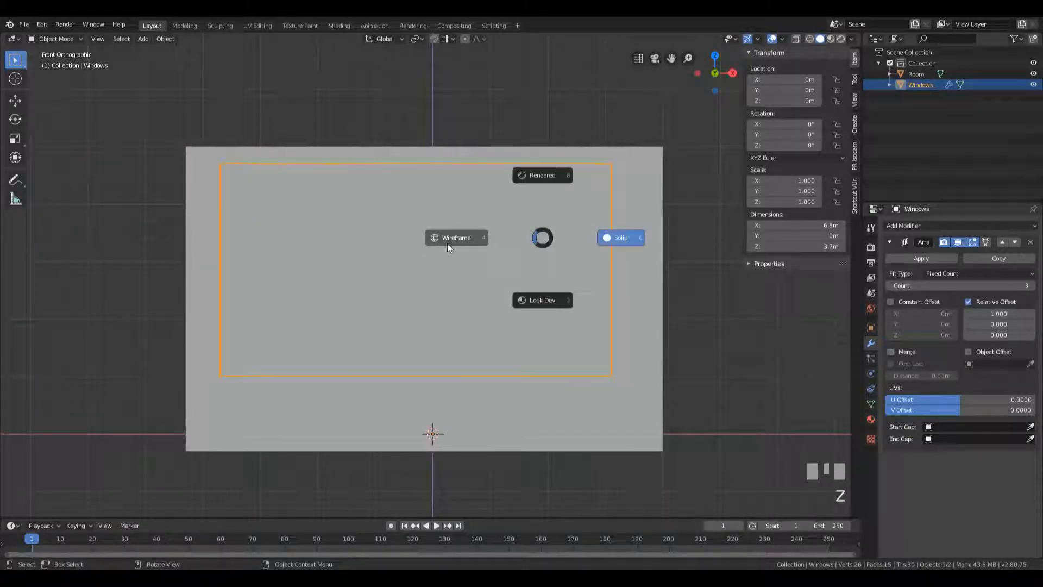
left_click(439, 245)
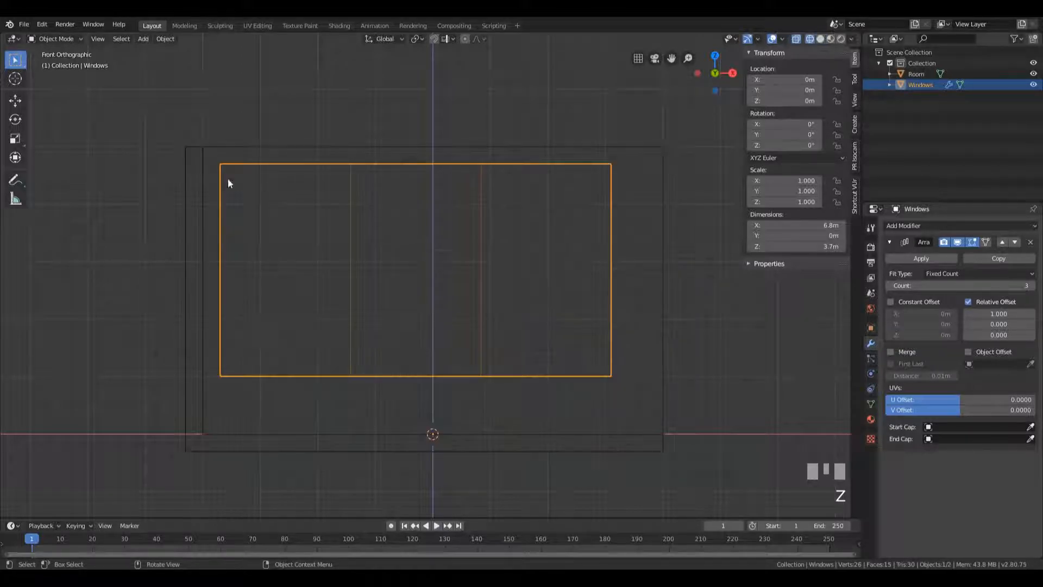
scroll(407, 278, "up", 1)
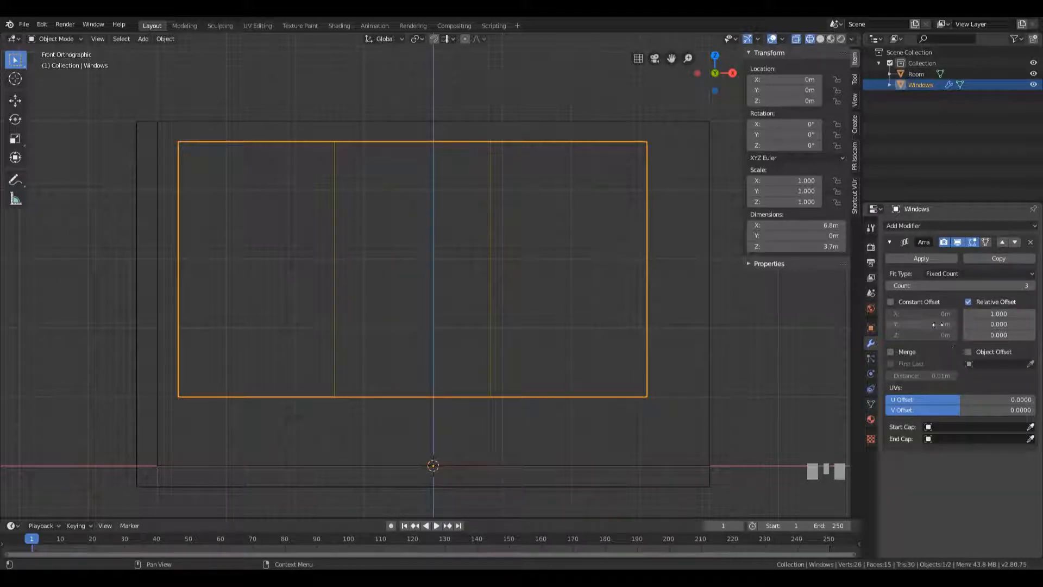
left_click(918, 301)
left_click(969, 302)
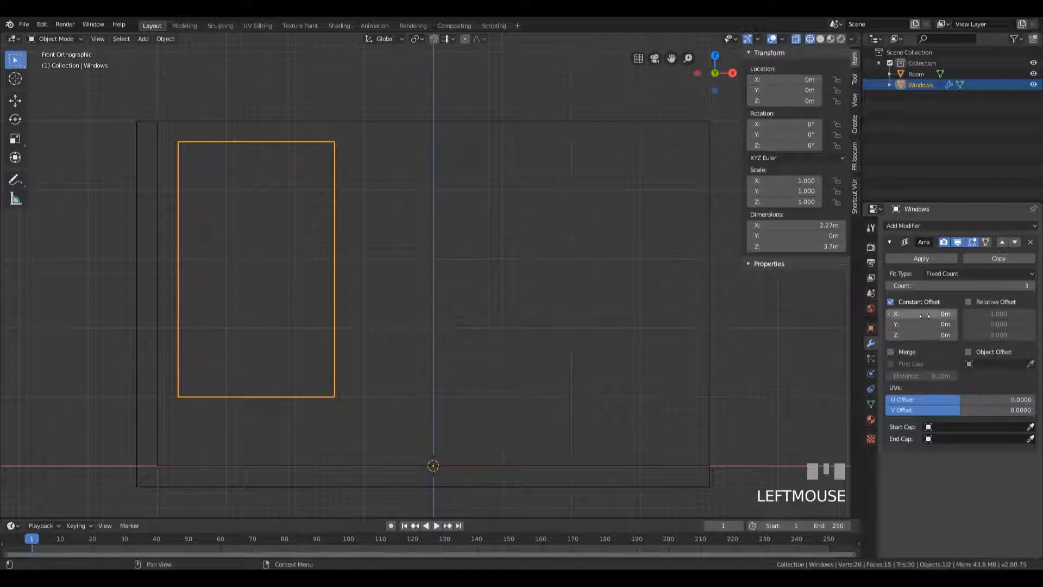
key("ctrl+v")
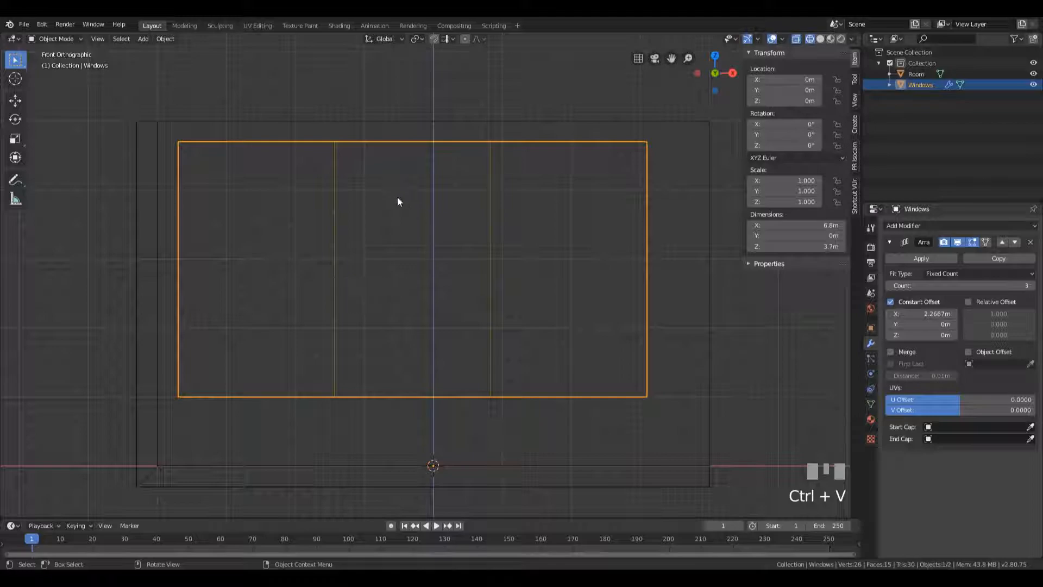
- Increase the array's constant X offset by 0.3 m to leave gaps between the windows
left_click(935, 314)
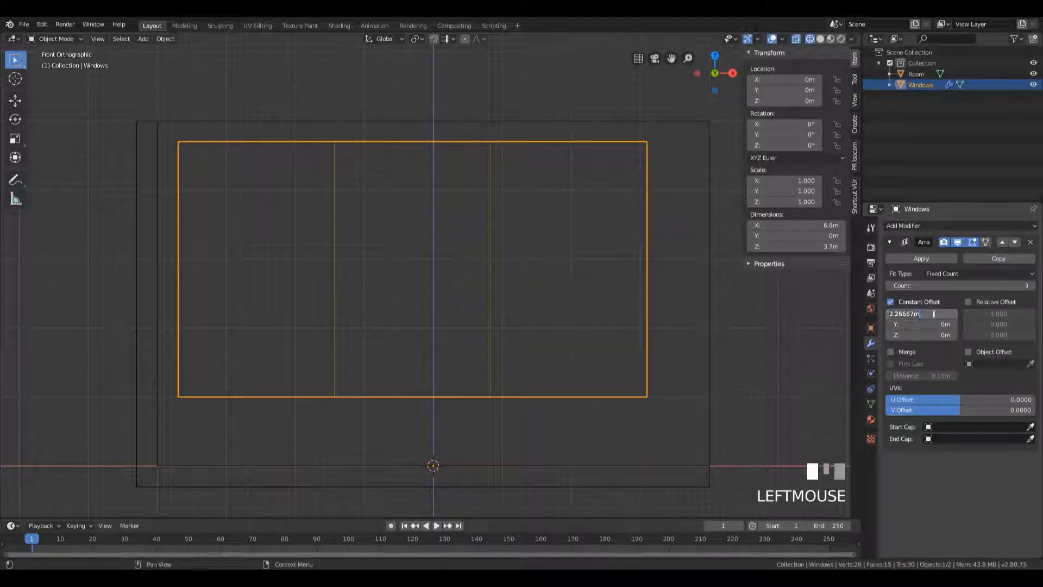
type("+.3")
key("KP_Enter")
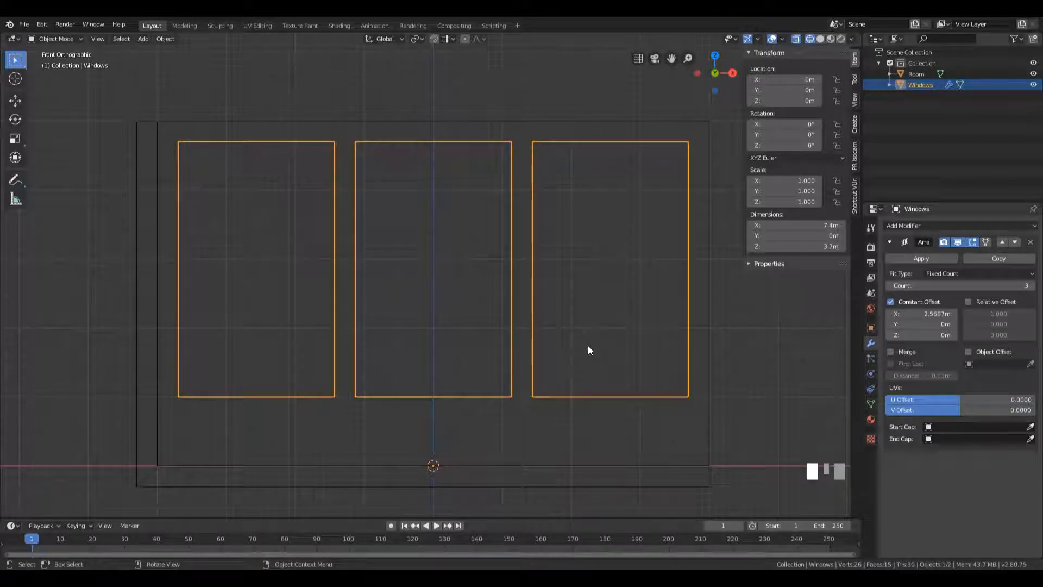
- From the right view in Edit Mode, move the whole Windows mesh 0.15 m along Y into the wall, and return to Object Mode
key("KP_3")
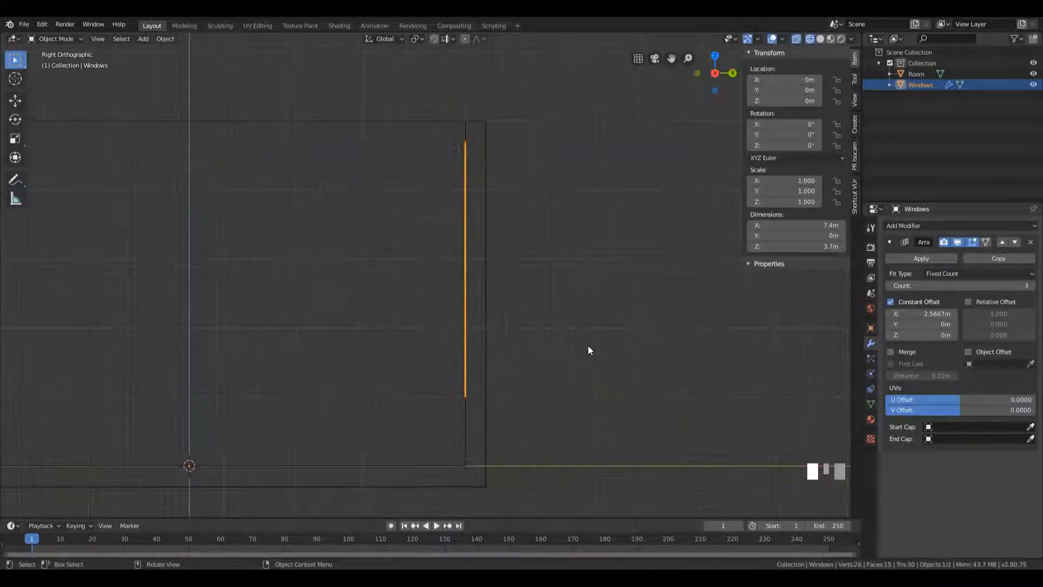
key("Tab")
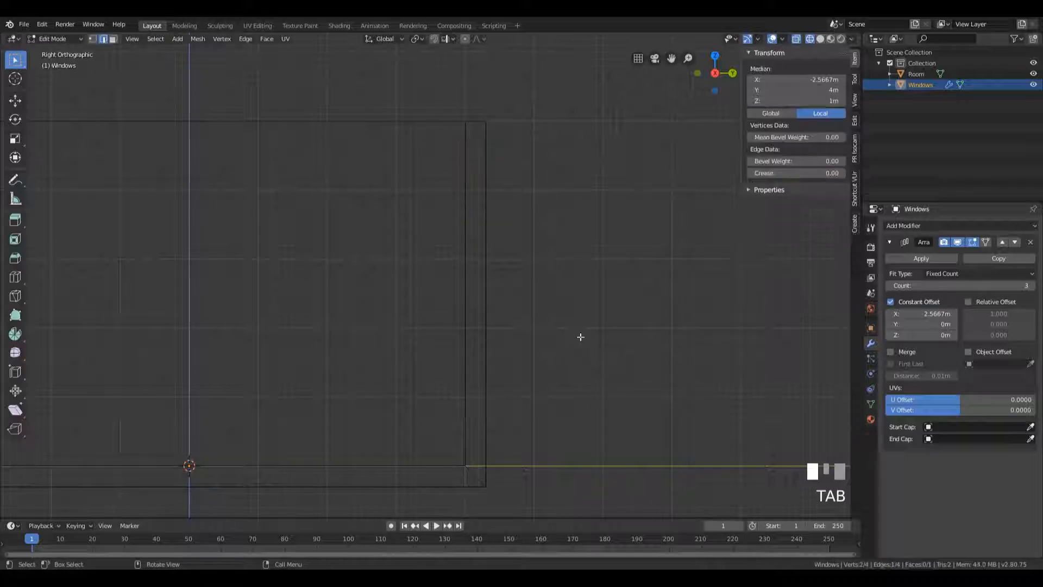
key("a")
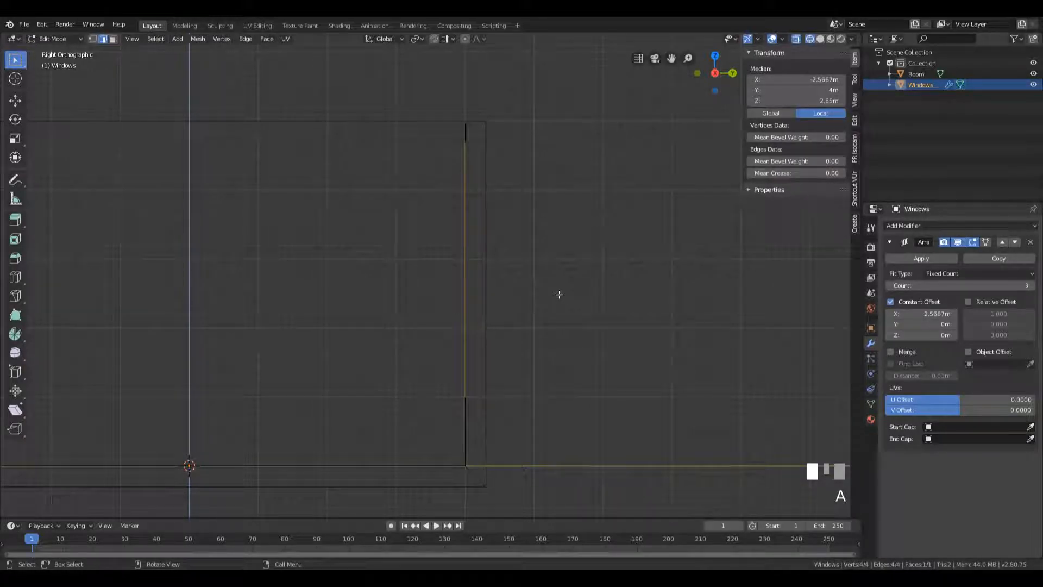
key("g")
key("y")
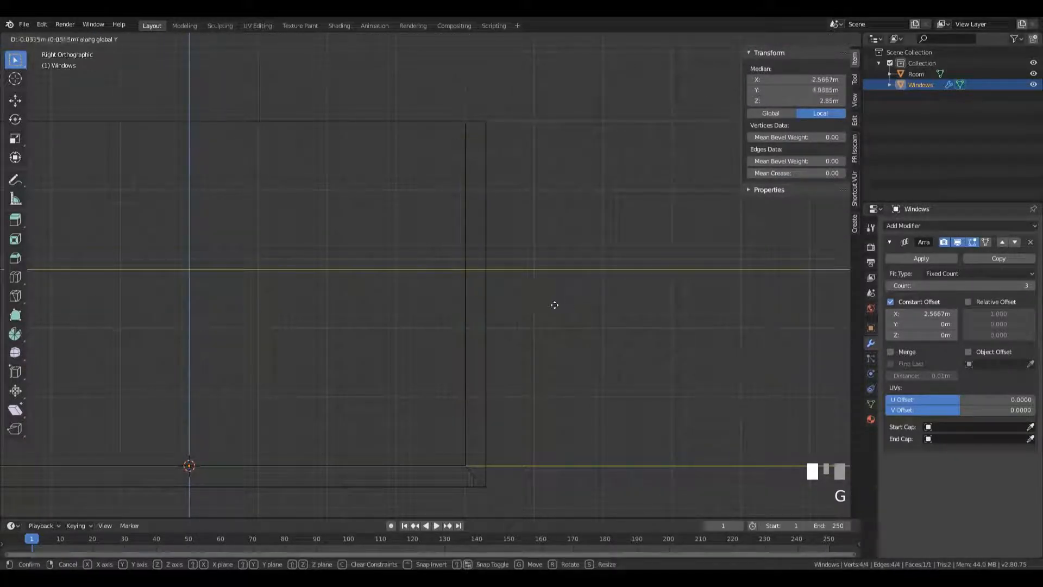
type(".15")
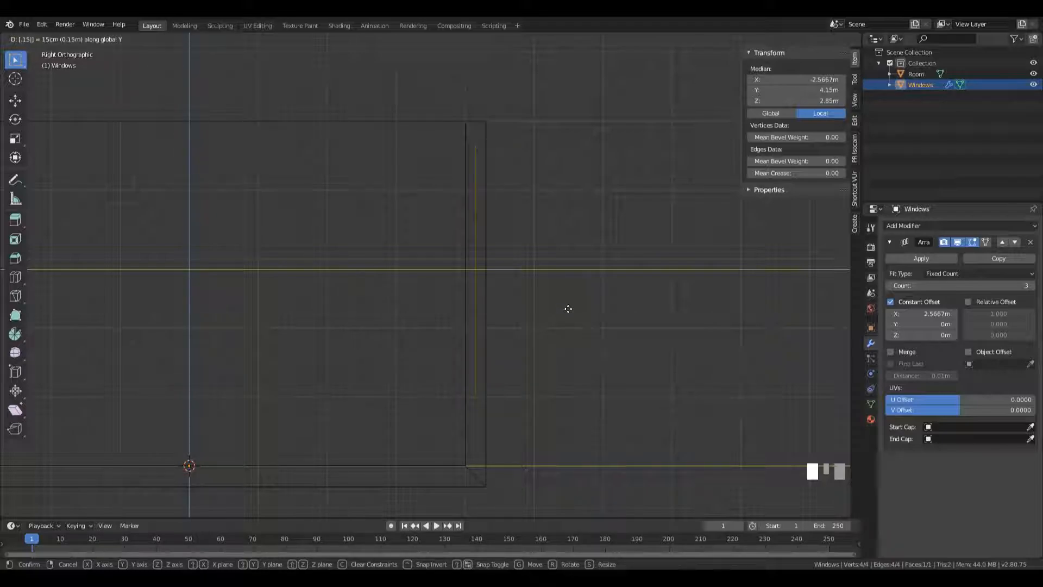
key("KP_Enter")
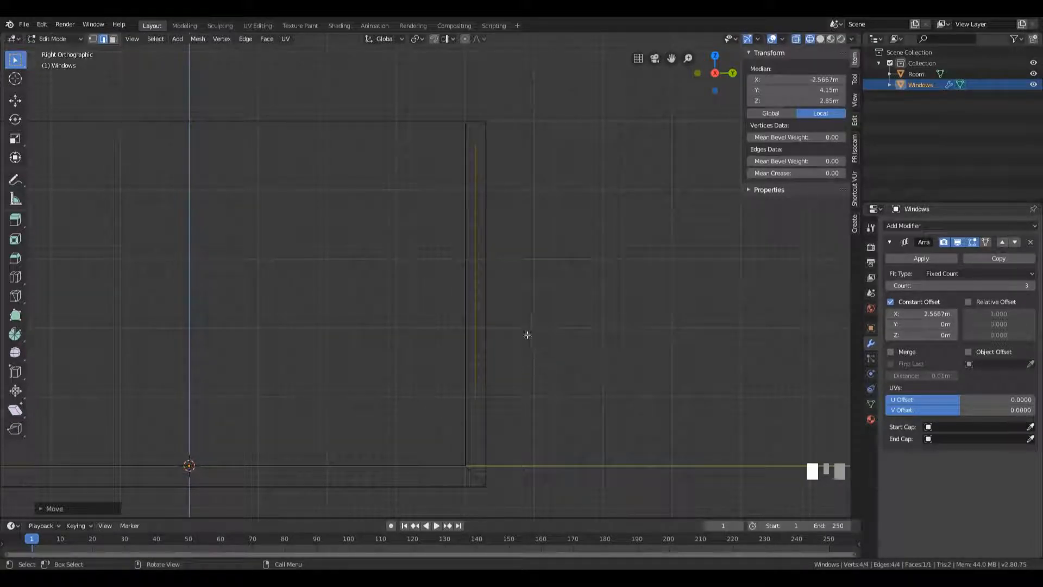
key("Tab")
- Switch to solid shading, duplicate the Windows object in place and rename the copy Windows Shapes
middle_click_drag(527, 335, 486, 240)
scroll(469, 283, "down", 2)
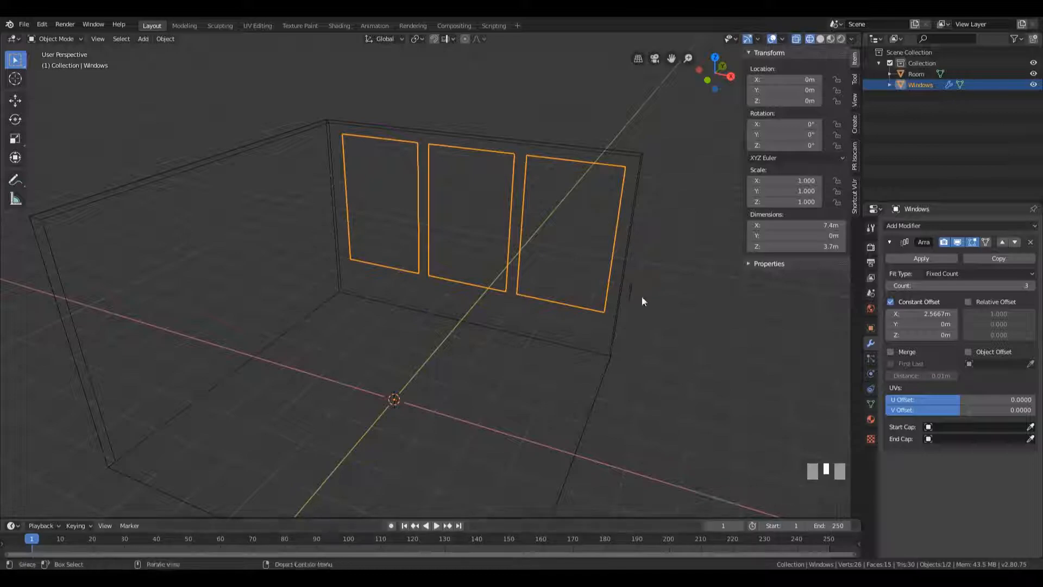
mouse_move(695, 307)
middle_mouse_down()
mouse_move(606, 282)
mouse_move(644, 296)
middle_mouse_up()
key("shift+z")
mouse_move(522, 214)
middle_mouse_down()
mouse_move(596, 217)
mouse_move(637, 257)
mouse_move(600, 267)
mouse_move(630, 272)
middle_mouse_up()
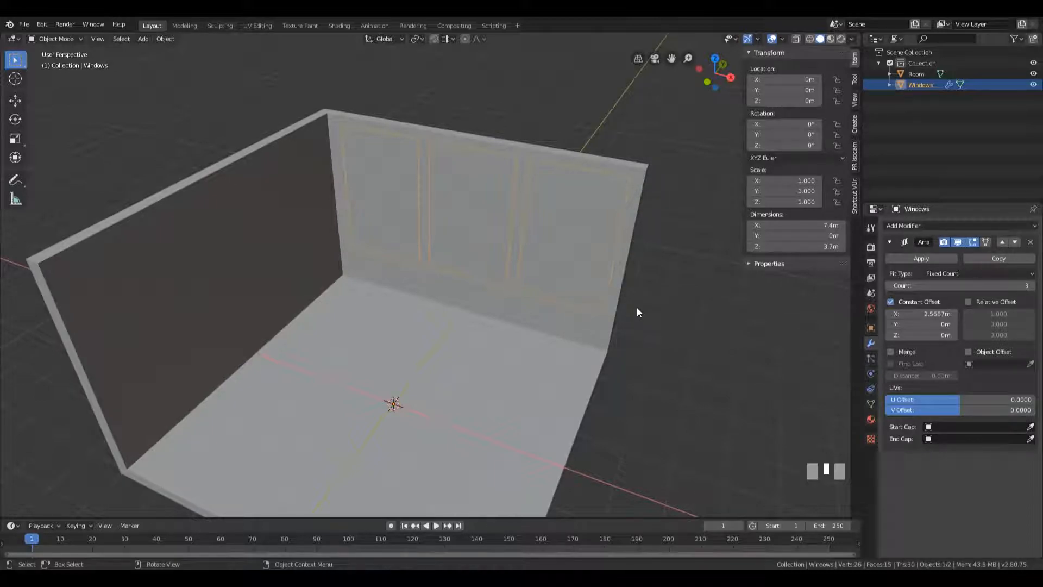
key("shift+d")
key("Return")
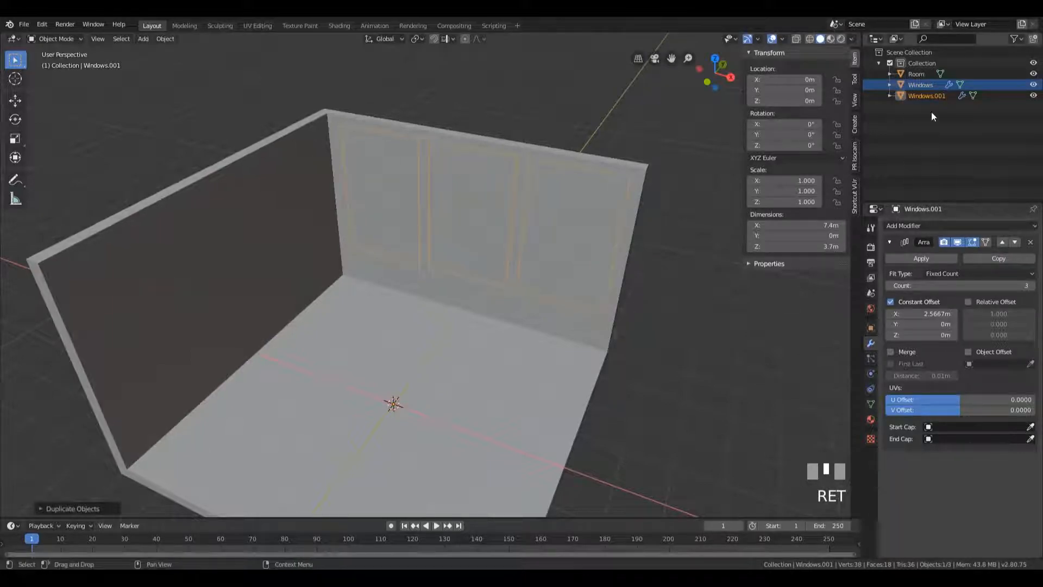
left_click(931, 96)
double_click(924, 96)
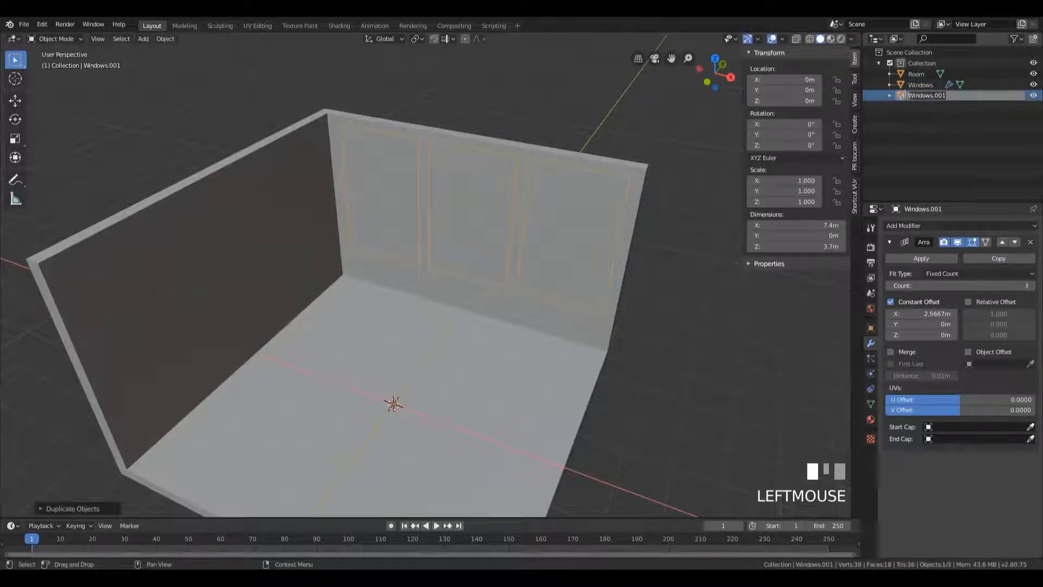
type("Windows Shap")
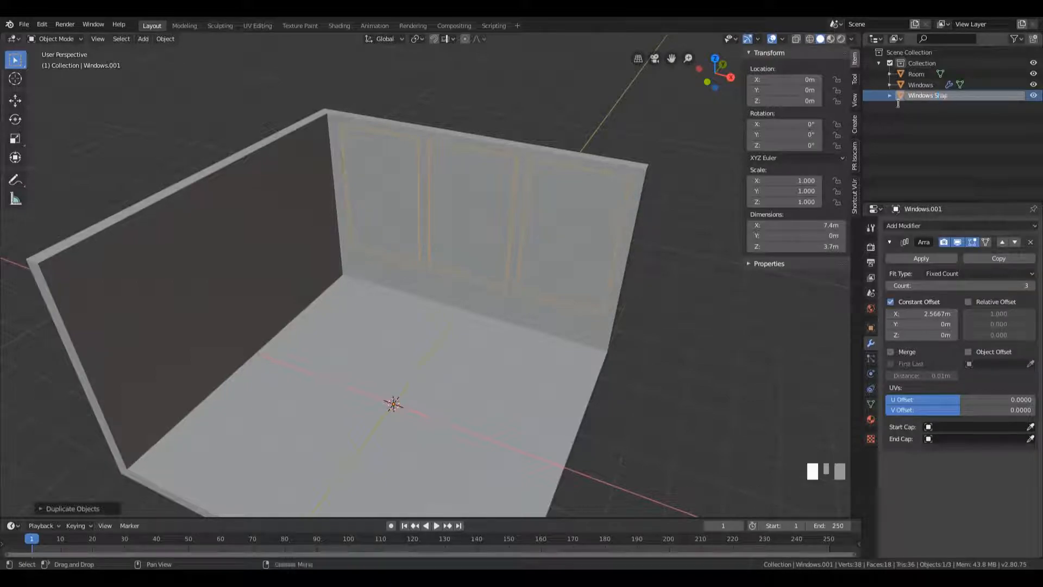
type("es")
key("Return")
- In wireframe shading, enter Edit Mode on Windows Shapes and extrude the window face 0.4 m along its normal
middle_click_drag(676, 255, 640, 241)
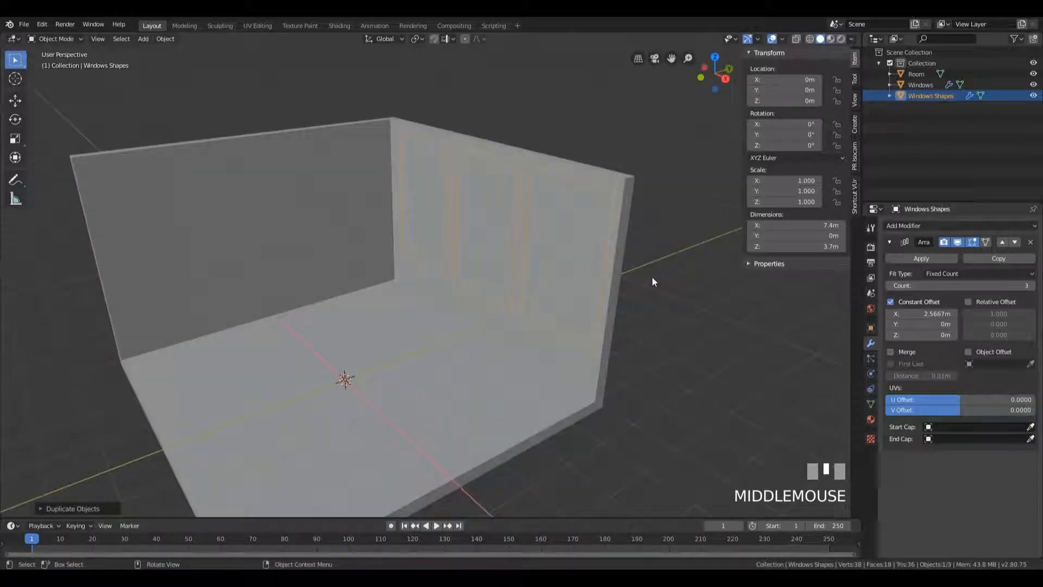
key("z")
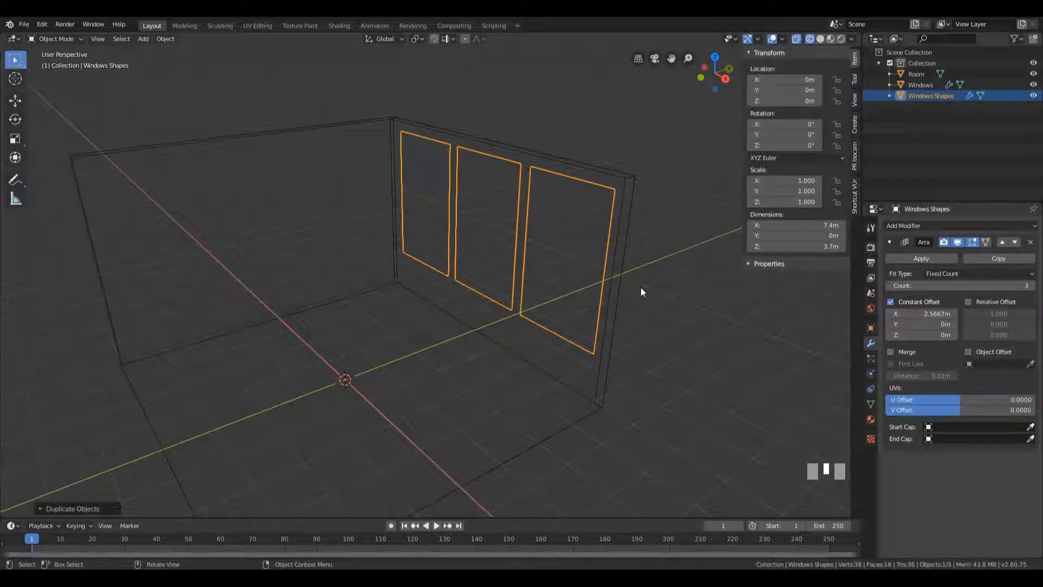
key("Tab")
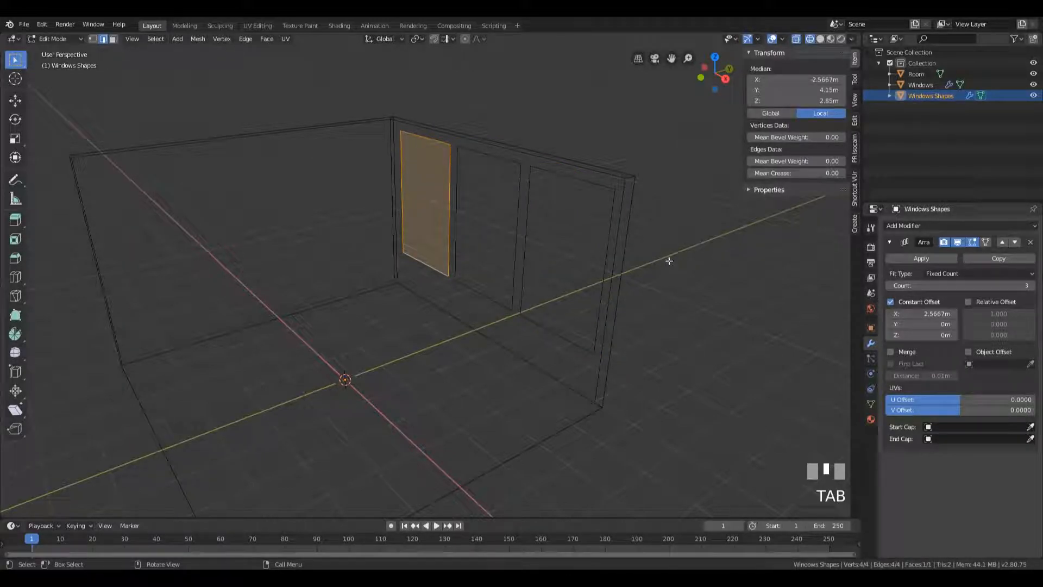
type("e")
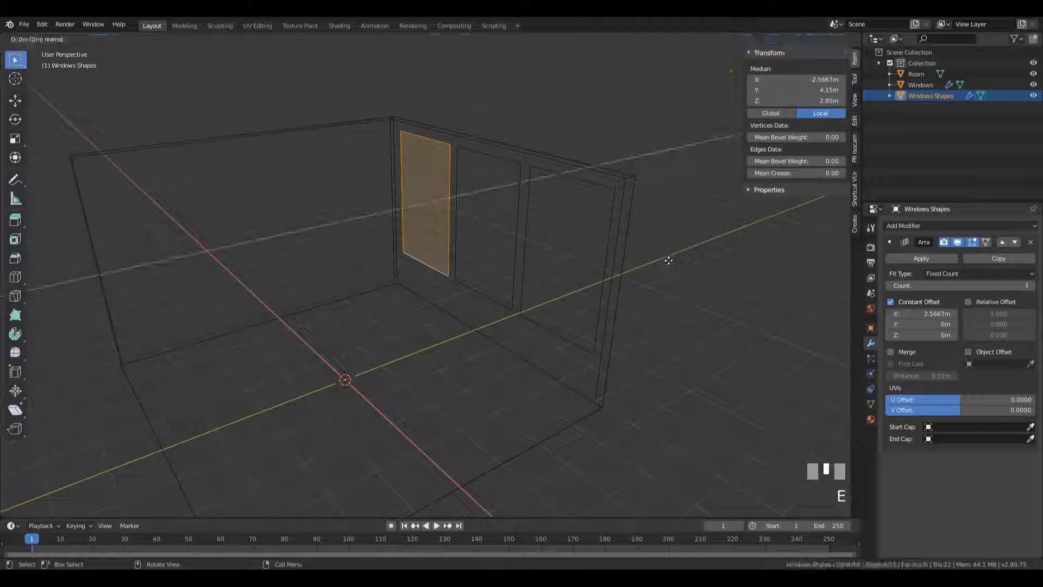
type(".4")
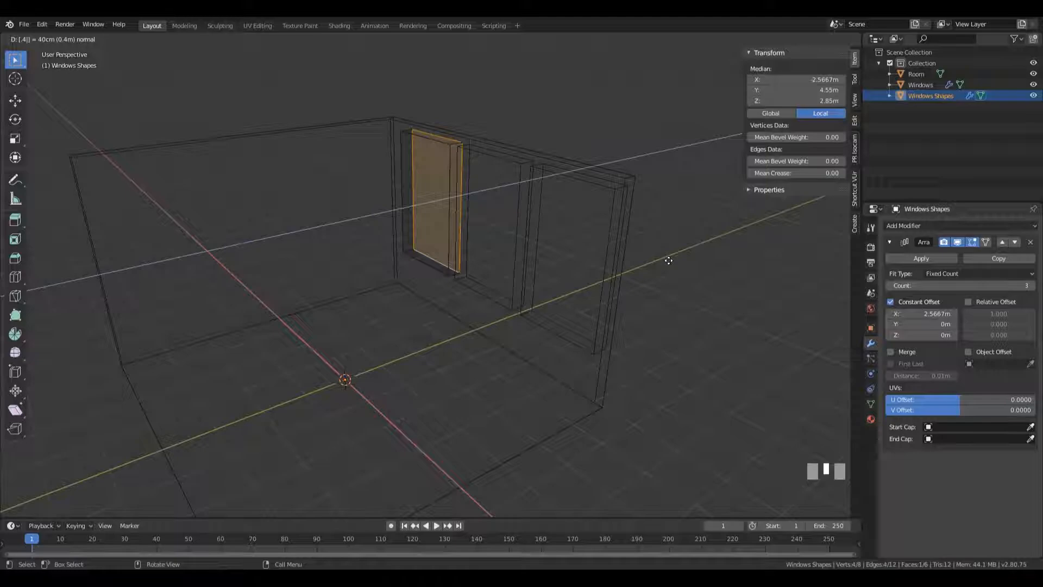
key("KP_Enter")
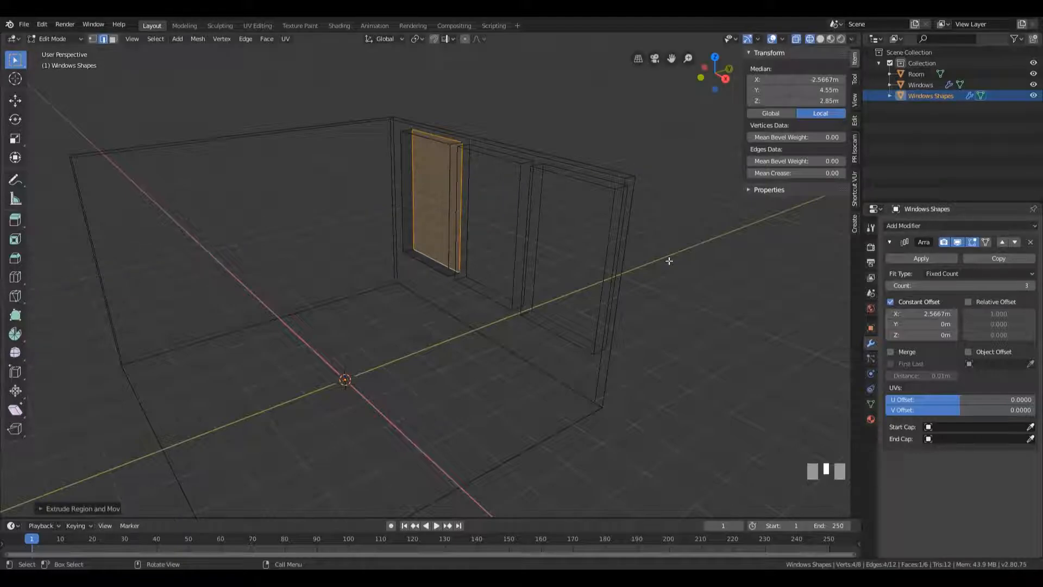
- Move the entire extruded window block -0.2 m along Y and check from the right view that it passes through the wall
key("a")
middle_click_drag(668, 261, 592, 240)
key("g")
key("y")
type("-.2")
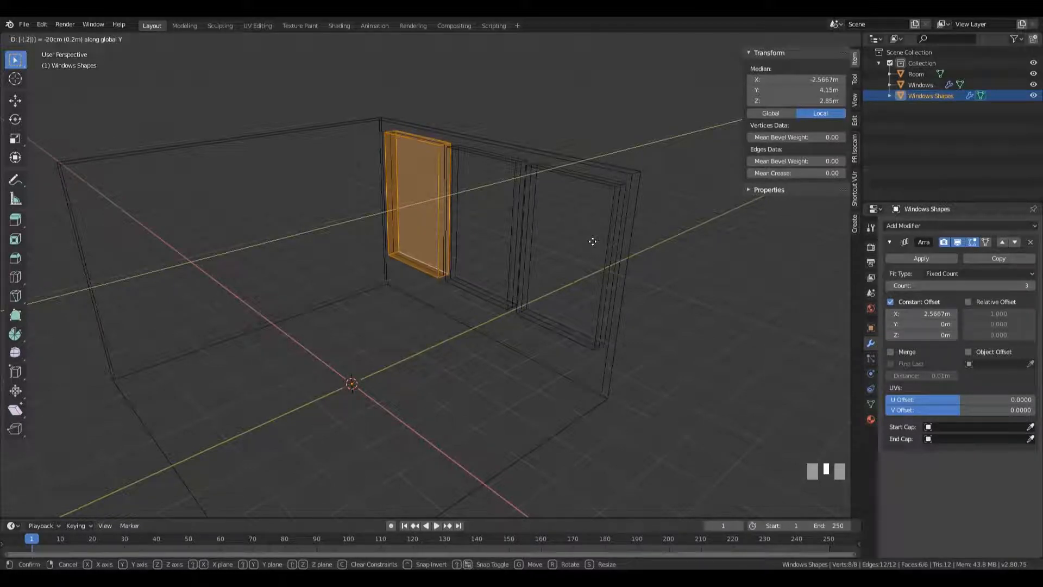
key("KP_Enter")
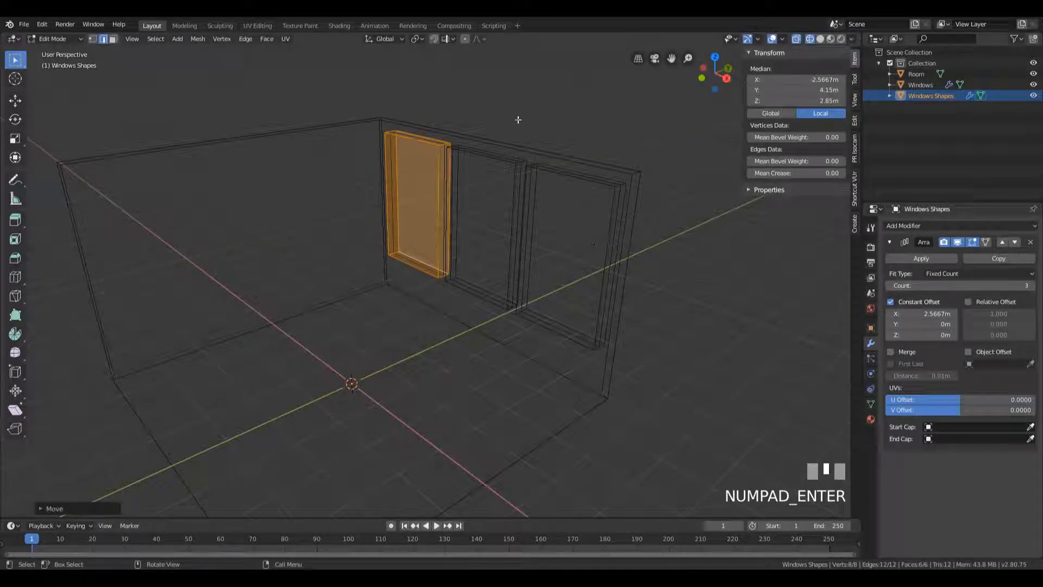
middle_click_drag(599, 199, 552, 200)
key("KP_3")
scroll(578, 261, "up", 3)
middle_click_drag(580, 266, 551, 297, "shift")
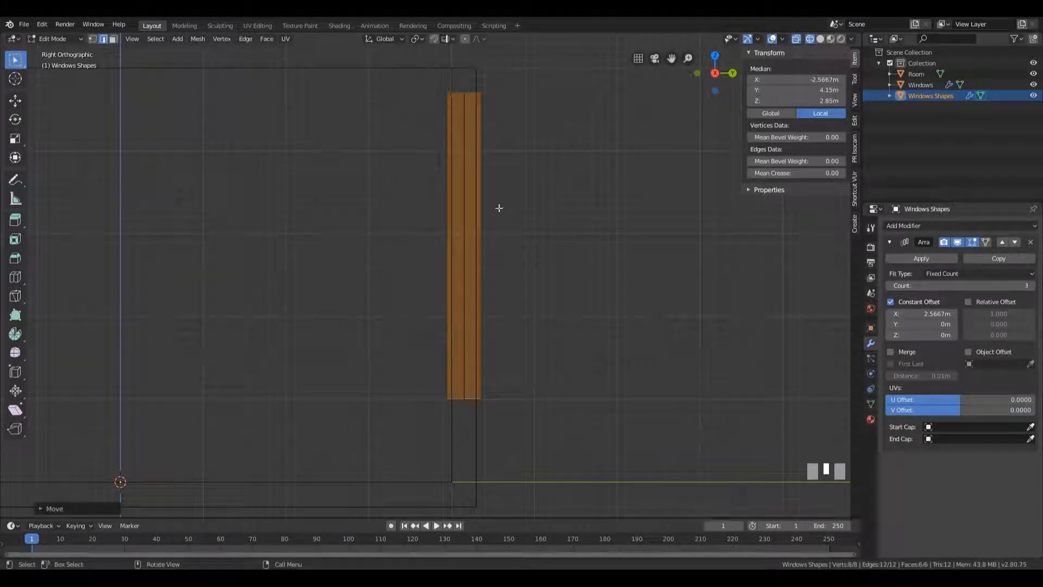
scroll(403, 379, "down", 3)
middle_click_drag(352, 344, 479, 266)
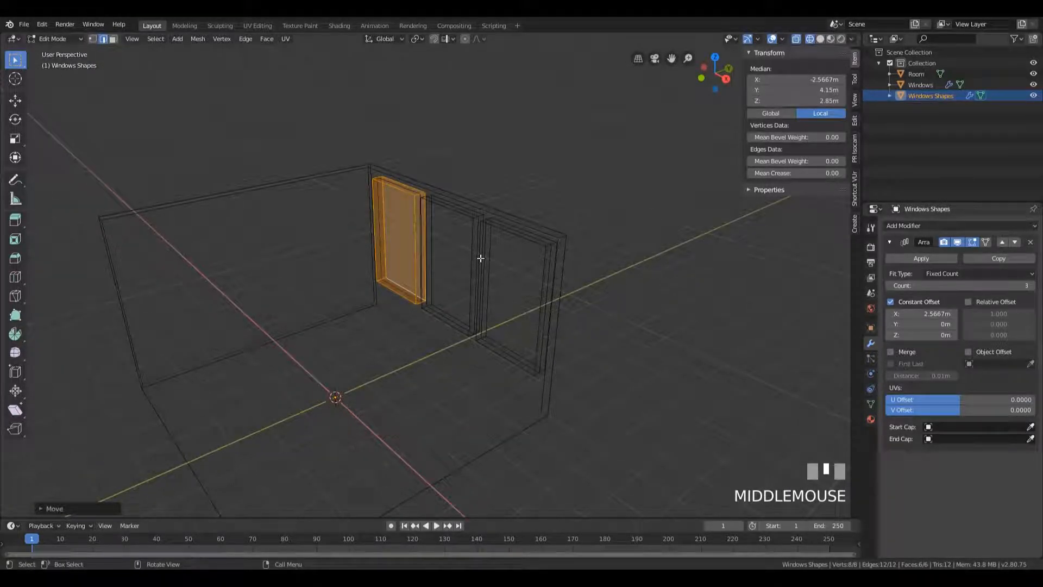
- Return to Object Mode with solid shading and set the Windows Shapes object's viewport display to Wire
key("Tab")
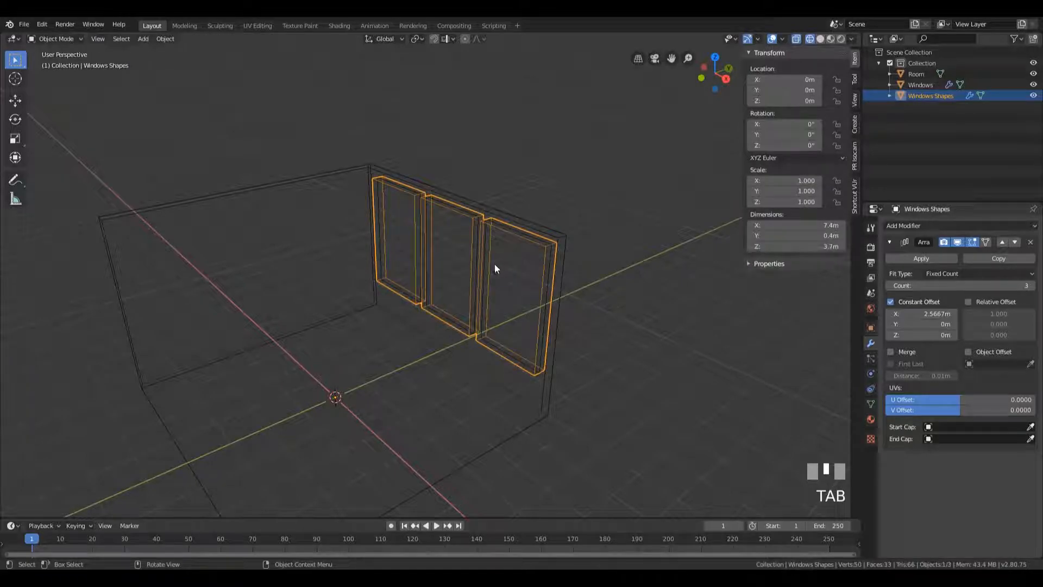
key("z")
left_click(571, 280)
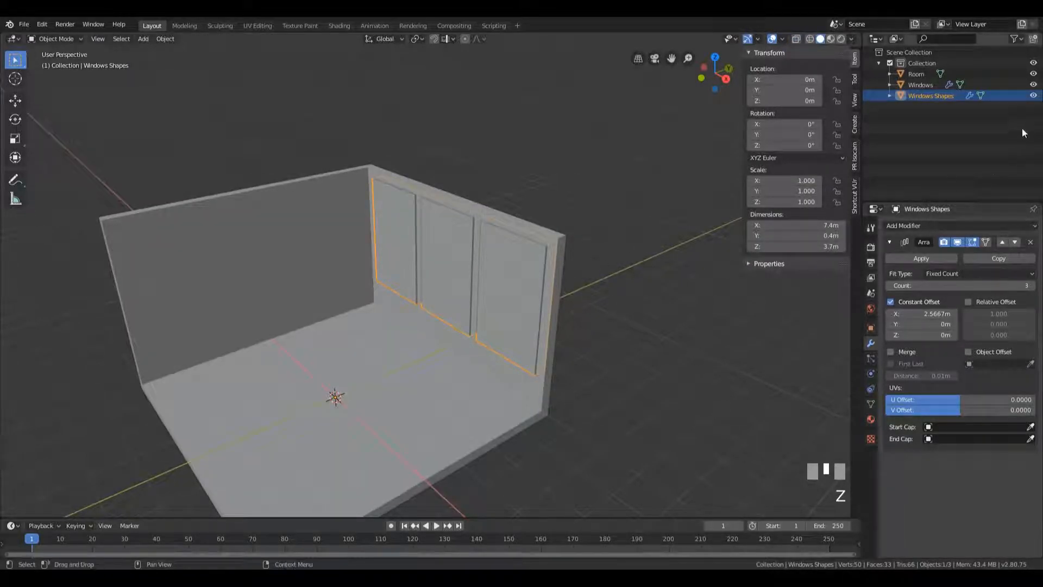
left_click(870, 328)
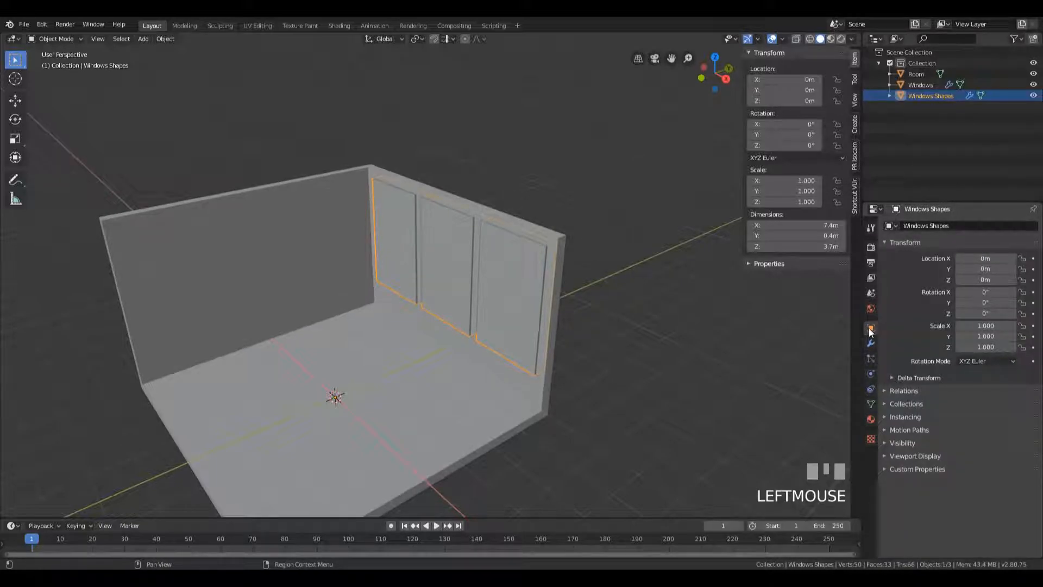
left_click(921, 457)
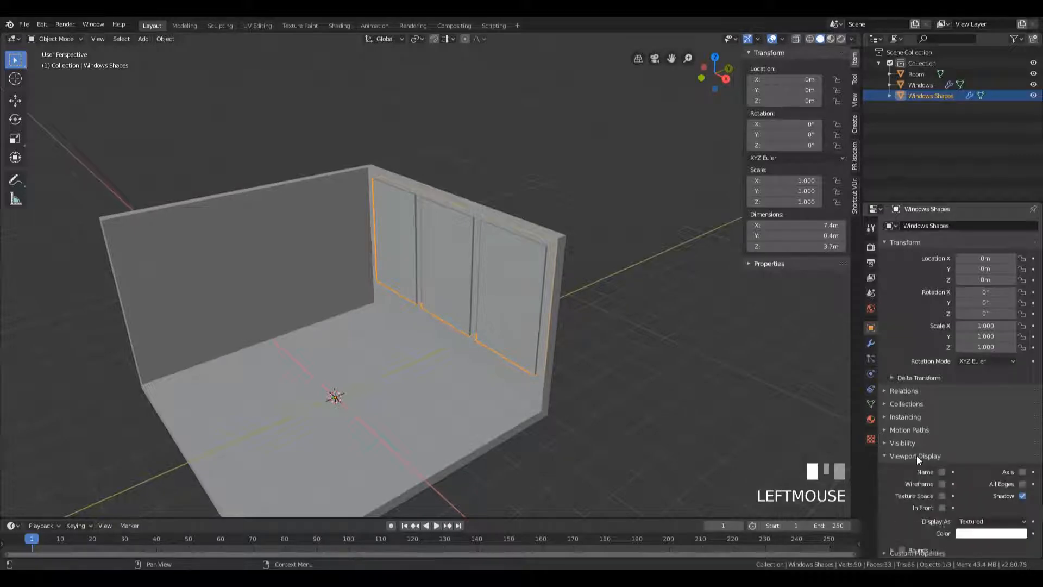
scroll(919, 455, "down", 1)
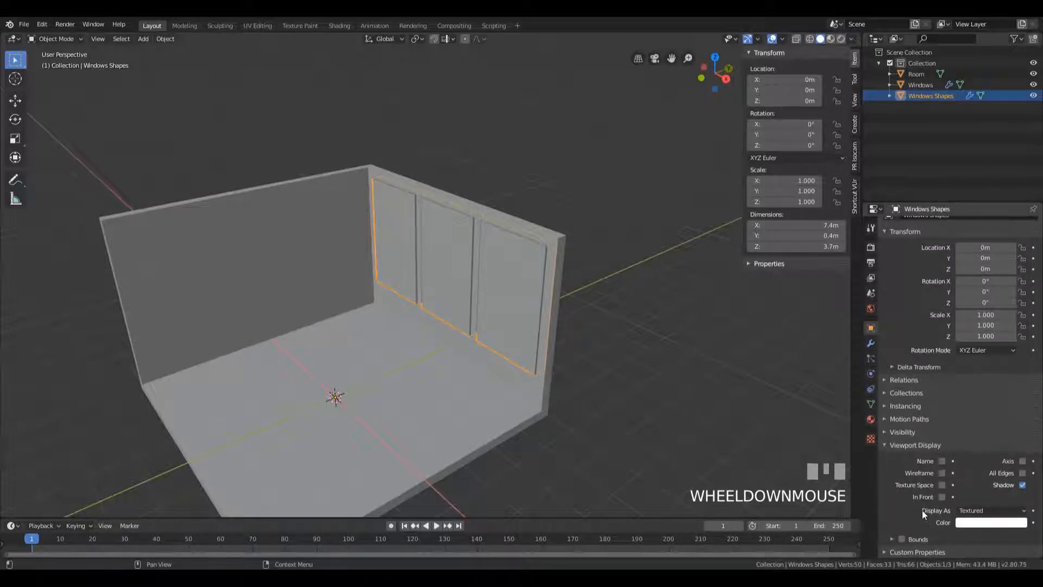
left_click(975, 510)
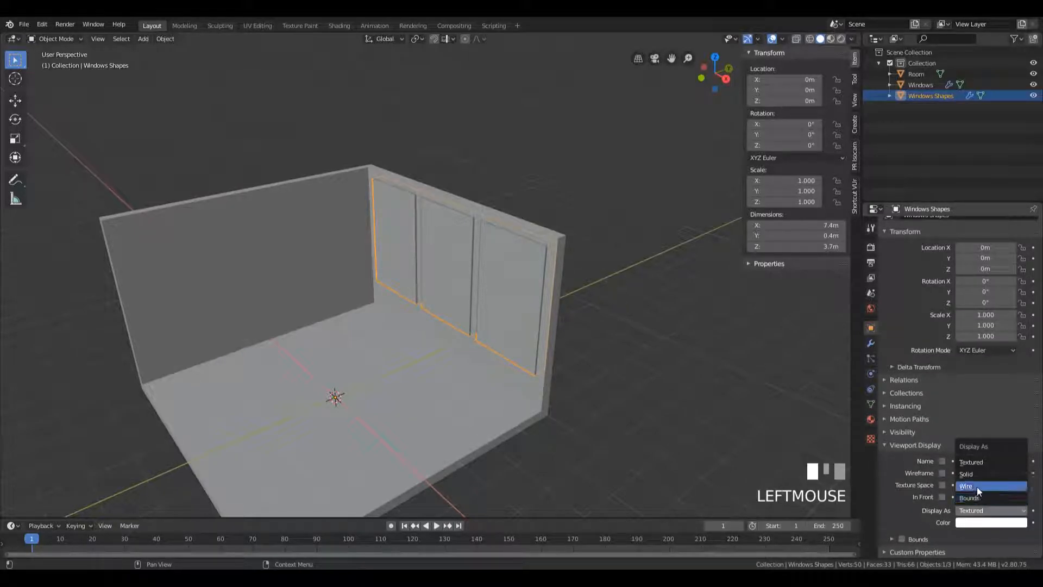
left_click(977, 487)
- Add a Boolean modifier to the Room object using the Difference operation with Windows Shapes, and inspect the window openings
middle_click_drag(481, 289, 601, 310)
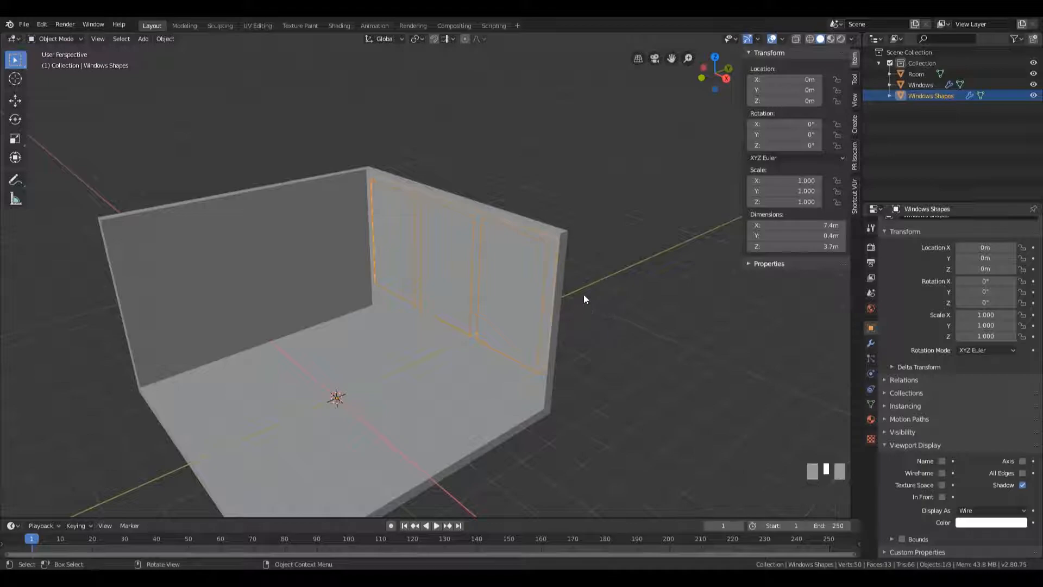
left_click(566, 230)
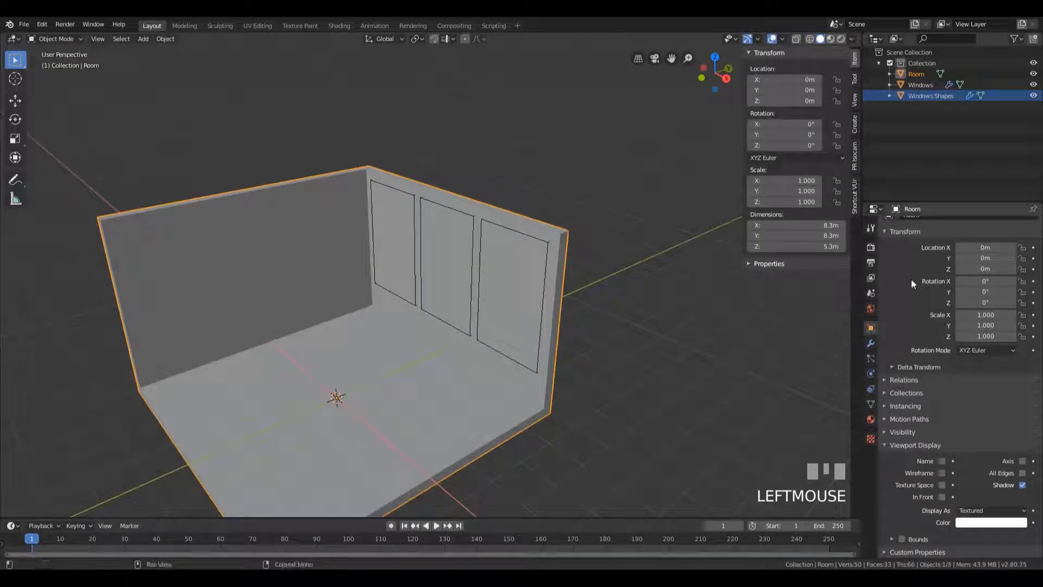
left_click(871, 343)
left_click(918, 230)
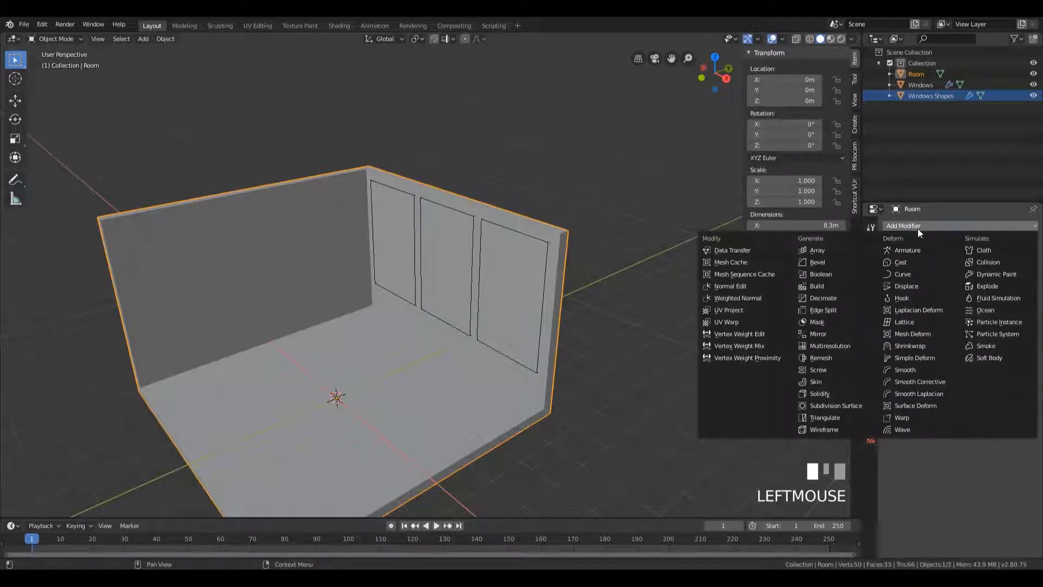
left_click(839, 281)
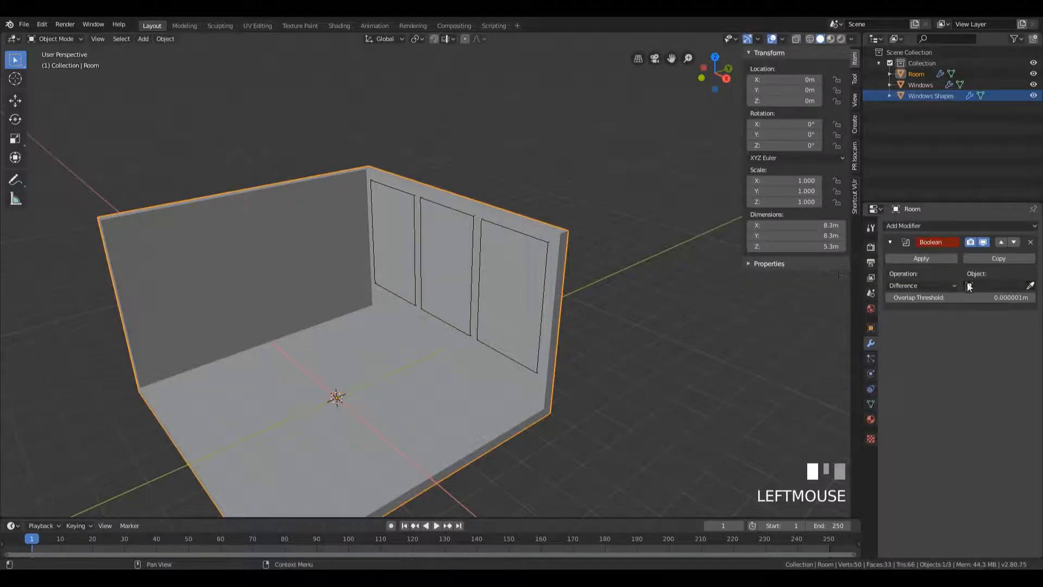
left_click(1024, 287)
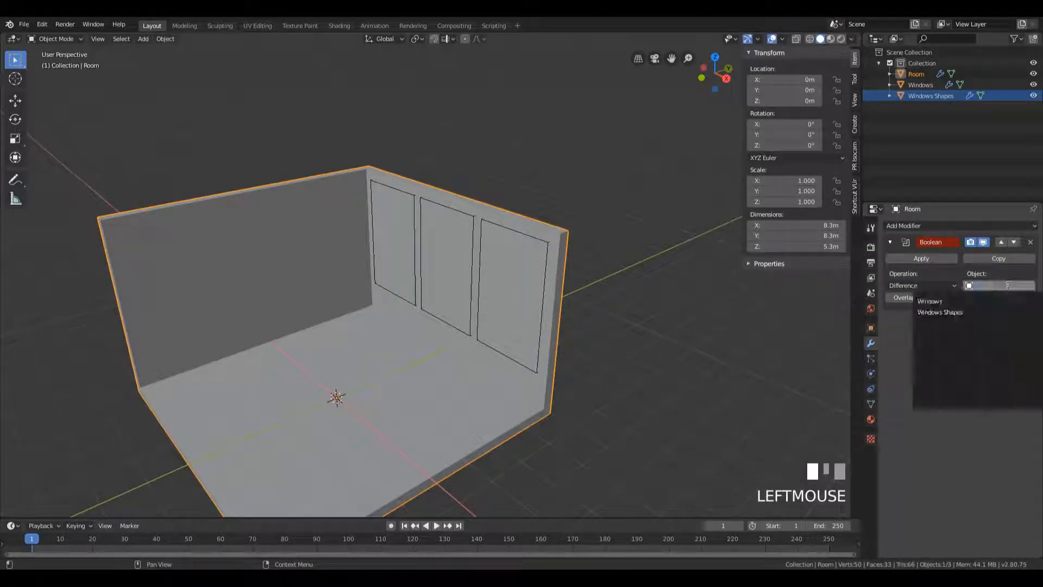
left_click(954, 312)
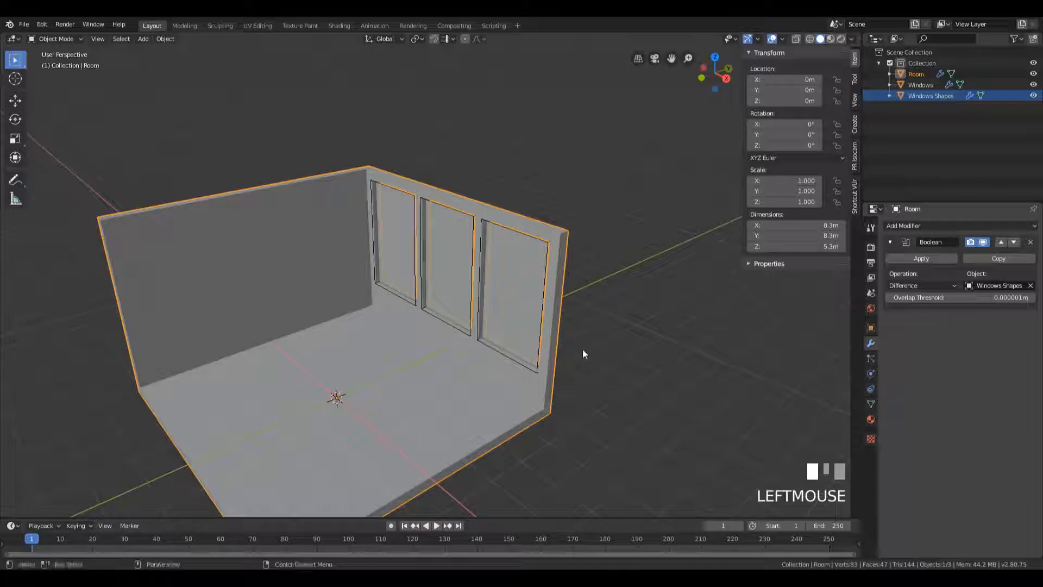
middle_click_drag(415, 303, 579, 344)
scroll(583, 343, "up", 4)
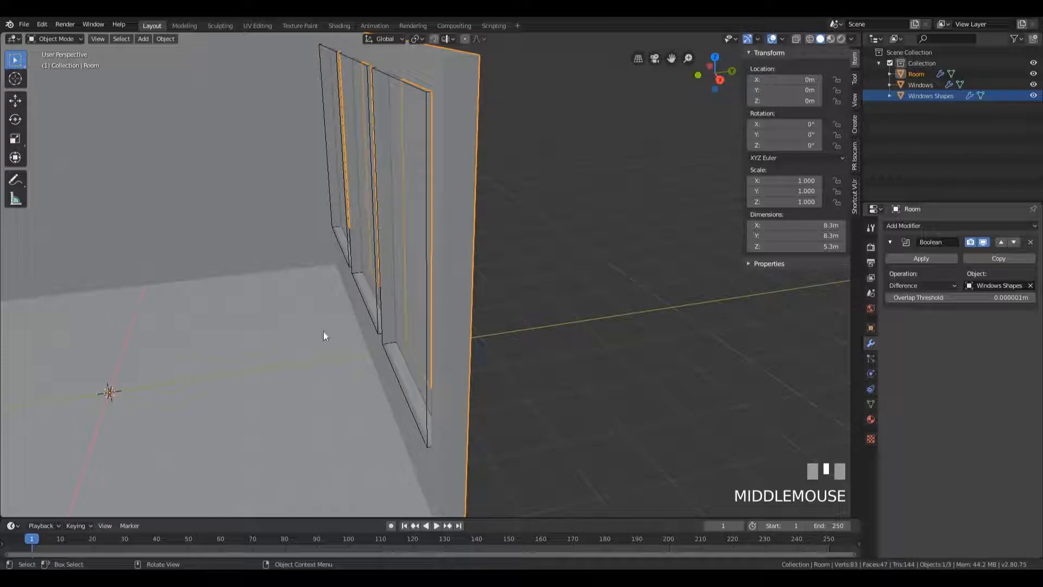
middle_click_drag(347, 359, 510, 389)
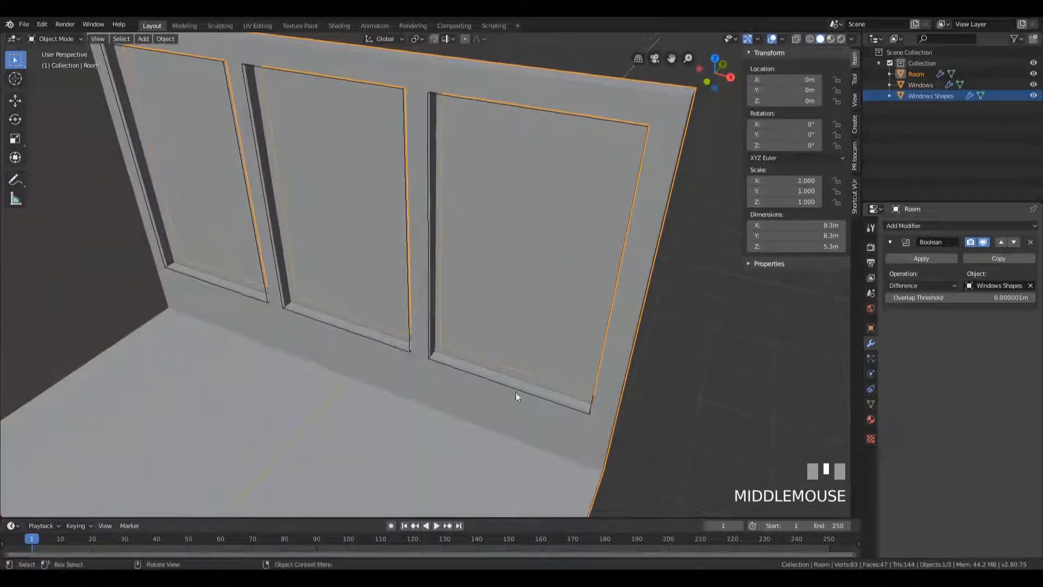
- Inspect the three window openings in the Room wall, with the viewport overlays briefly hidden and restored
left_click(706, 415)
middle_click_drag(705, 419, 649, 390)
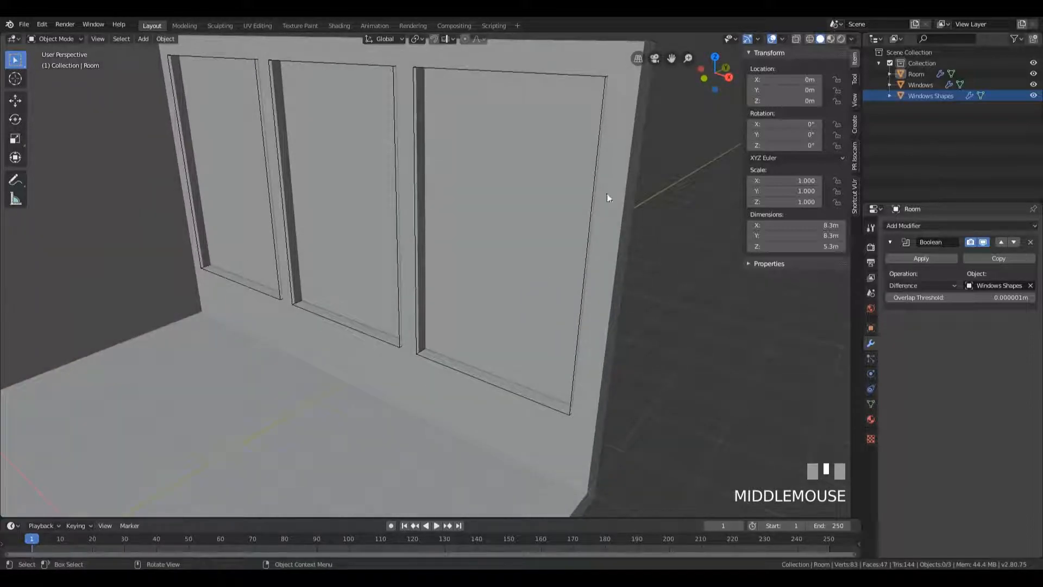
left_click(772, 41)
mouse_move(412, 203)
middle_mouse_down()
mouse_move(255, 193)
mouse_move(417, 217)
middle_mouse_up()
left_click(772, 40)
scroll(477, 339, "down", 3)
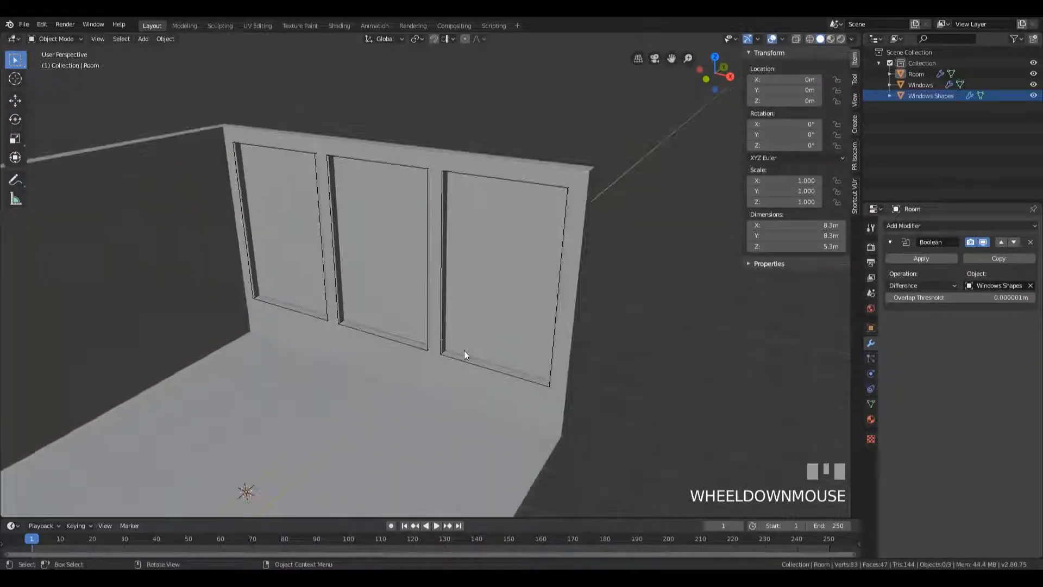
middle_click_drag(424, 396, 475, 379)
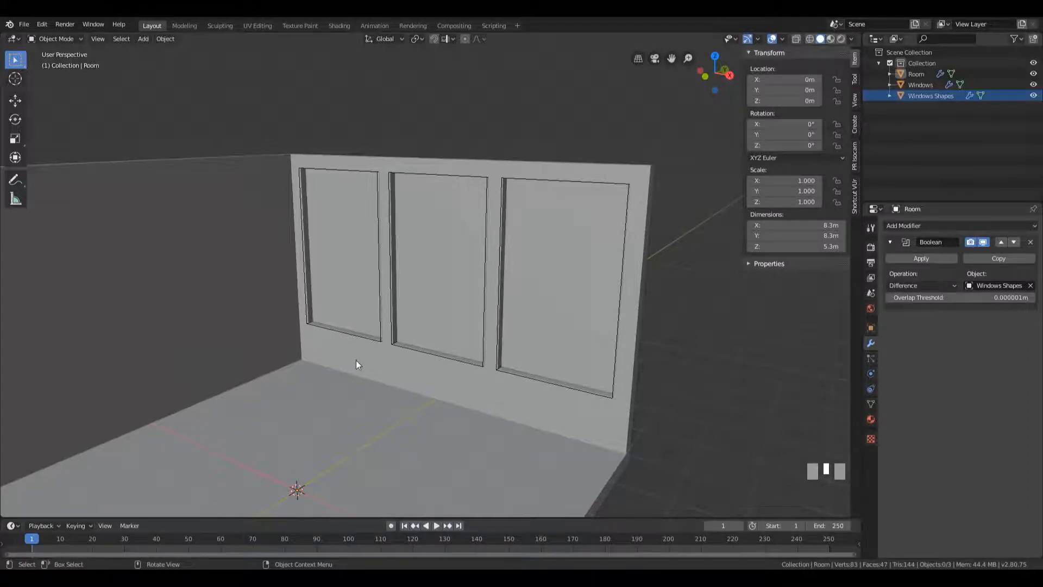
- In Edit Mode on Windows Shapes, try moving a lower corner vertex to test how the openings follow, and return to Object Mode
left_click(336, 332)
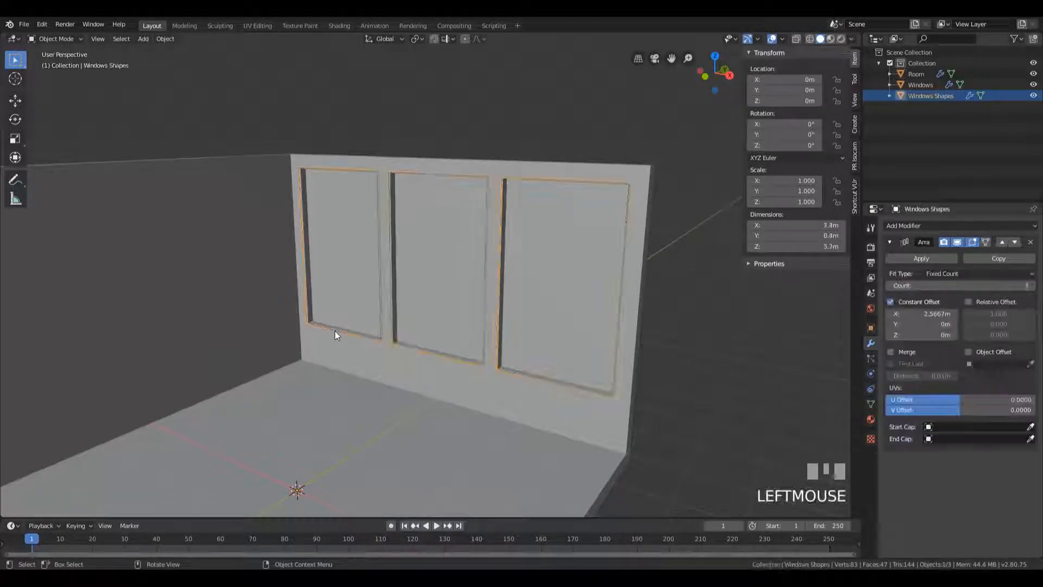
key("Tab")
middle_click_drag(405, 374, 363, 361)
key("1")
left_click(392, 376)
key("g")
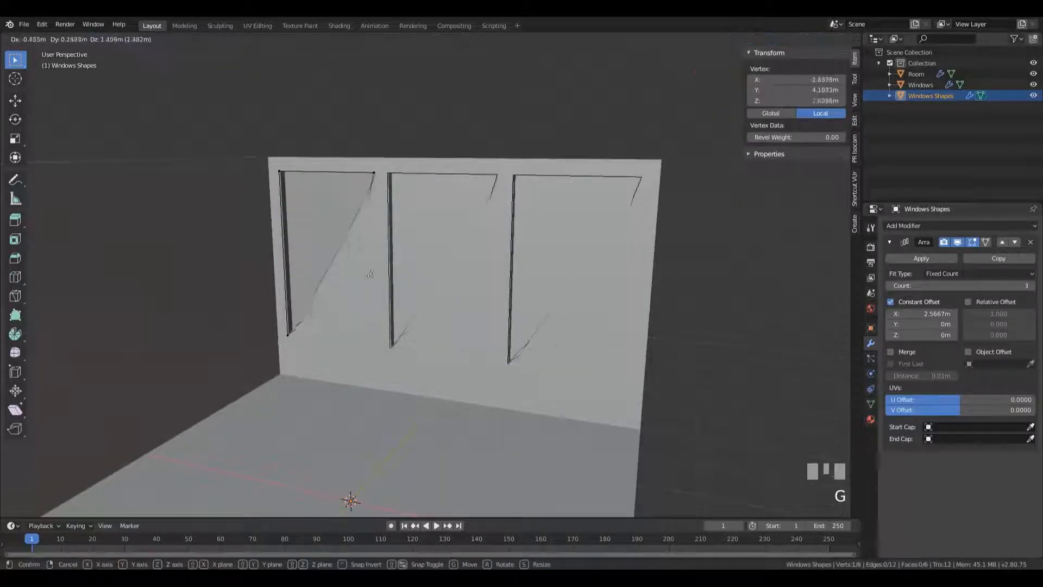
key("Escape")
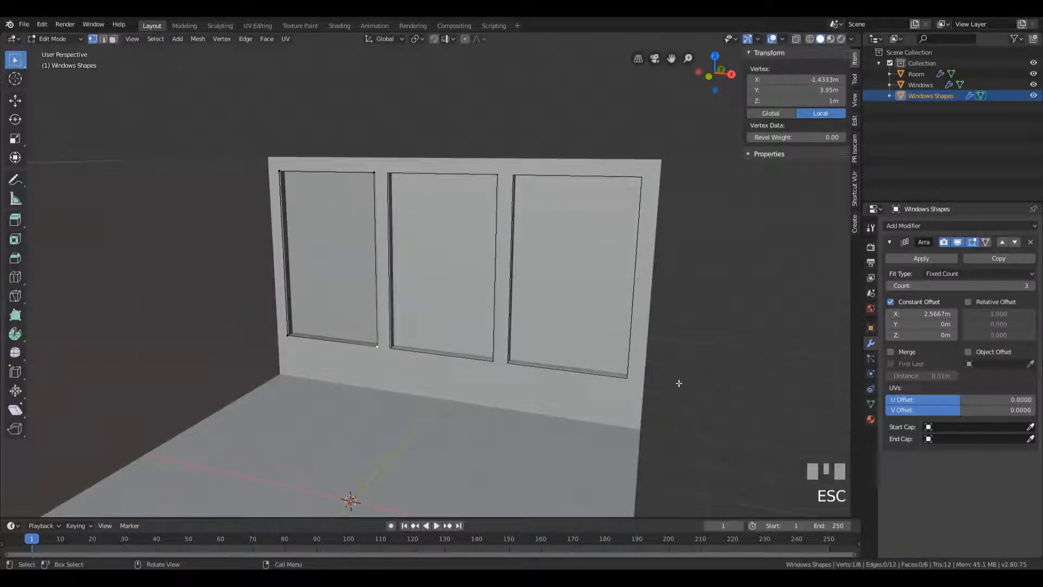
middle_click_drag(687, 361, 436, 331)
key("Tab")
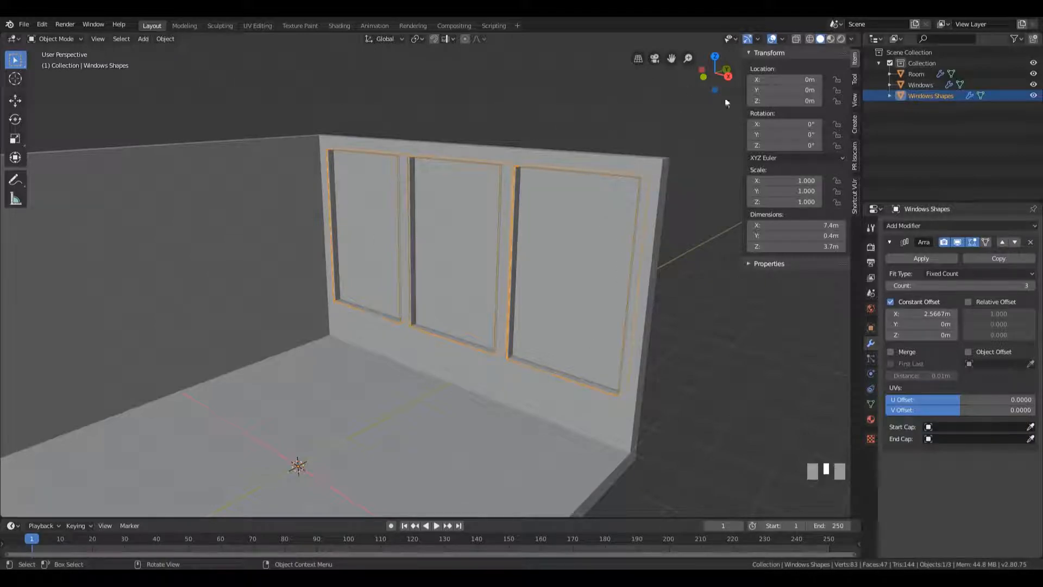
- Duplicate the Windows object in place and rename the copy Windows Frames
left_click(925, 84)
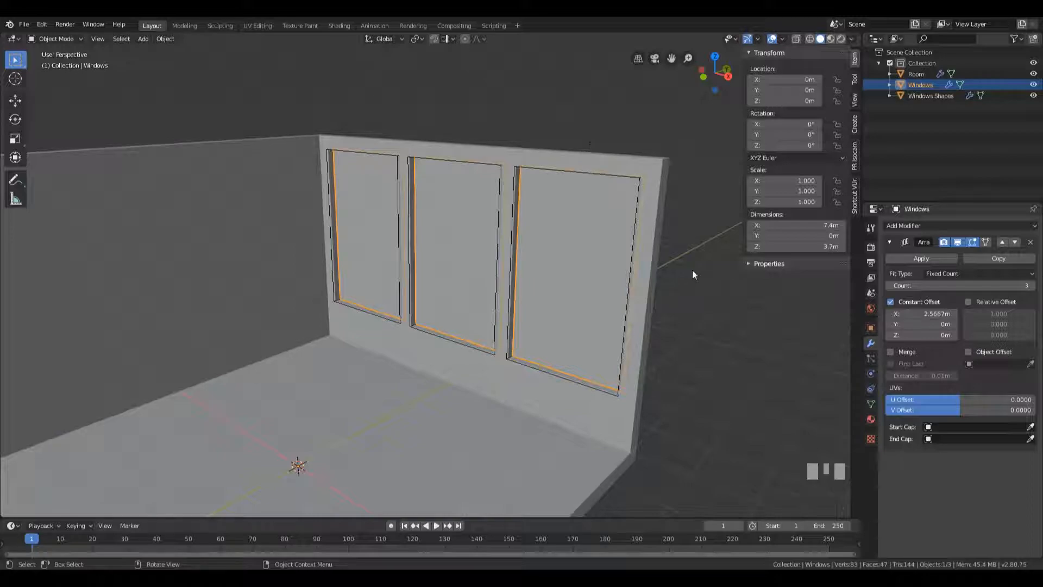
key("shift+d")
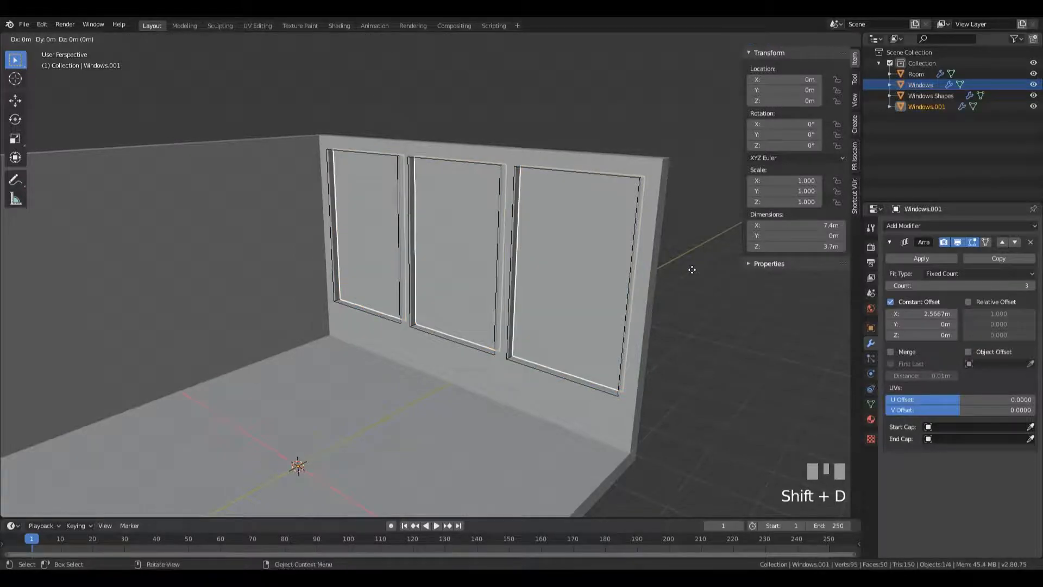
key("Return")
right_click(916, 179)
left_click(925, 107)
double_click(925, 107)
type("Windows Frames")
key("Return")
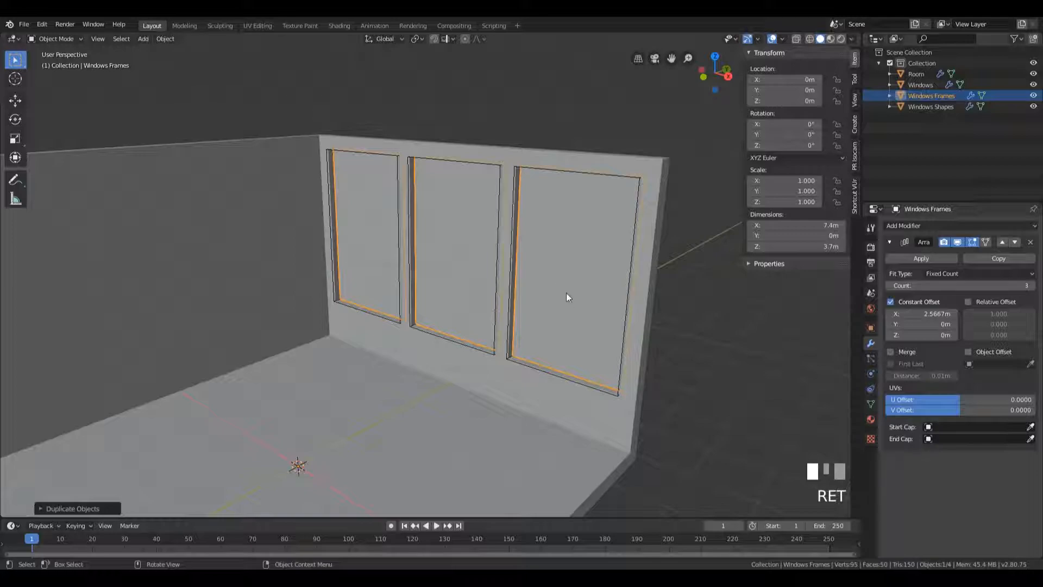
- In Edit Mode on Windows Frames, add two evenly spaced vertical loop cuts to the first window face
middle_click_drag(338, 272, 500, 291)
key("Tab")
scroll(505, 278, "up", 3)
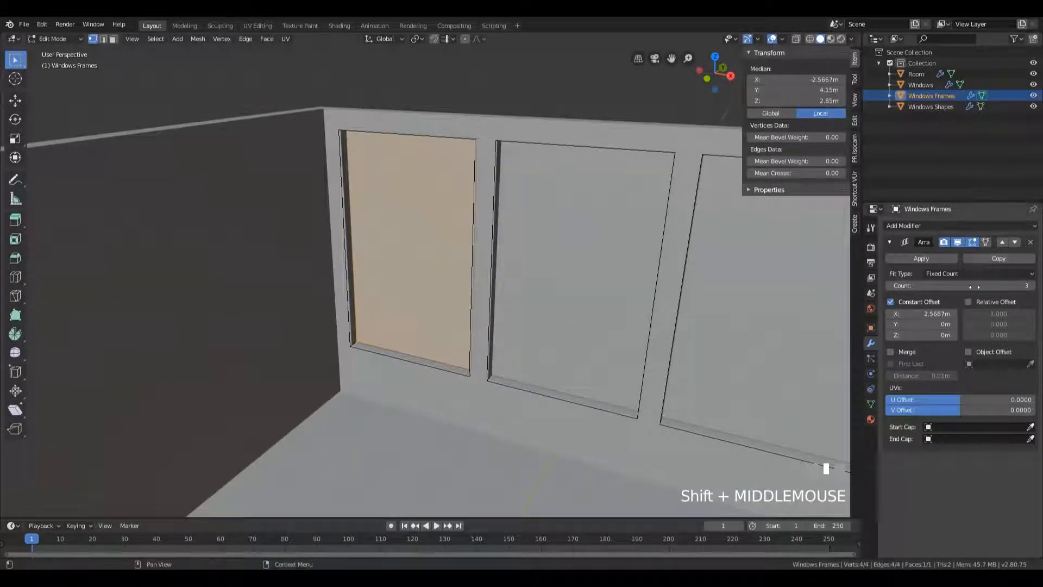
middle_click_drag(483, 286, 468, 276)
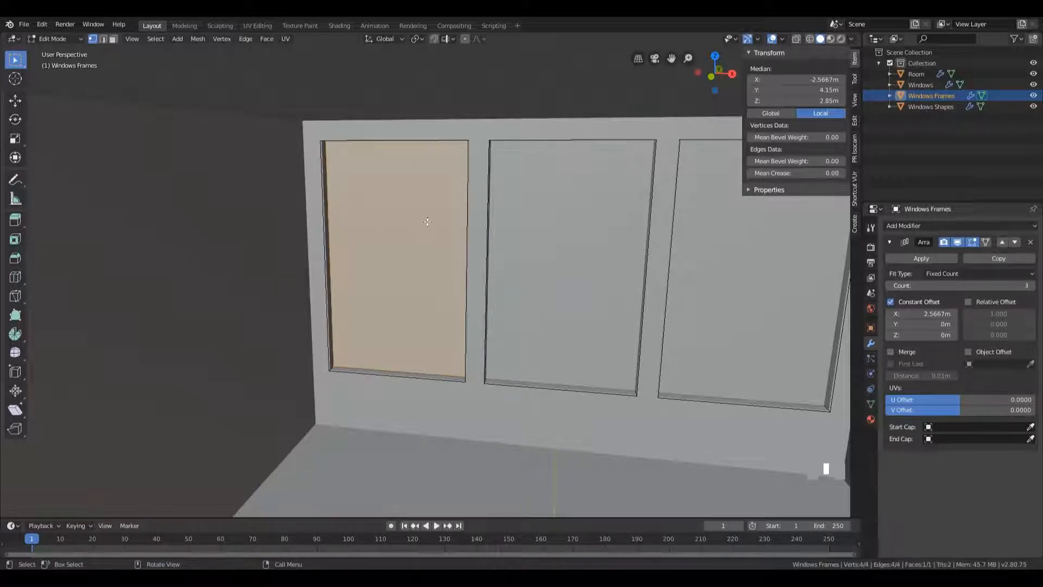
key("ctrl+r")
scroll(380, 150, "up", 1)
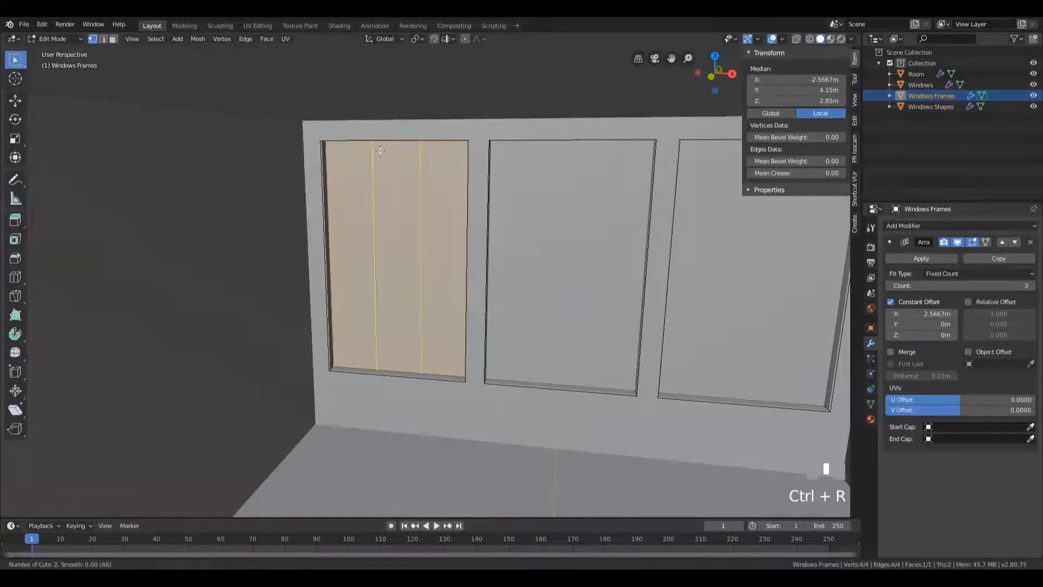
left_click(380, 150)
key("Escape")
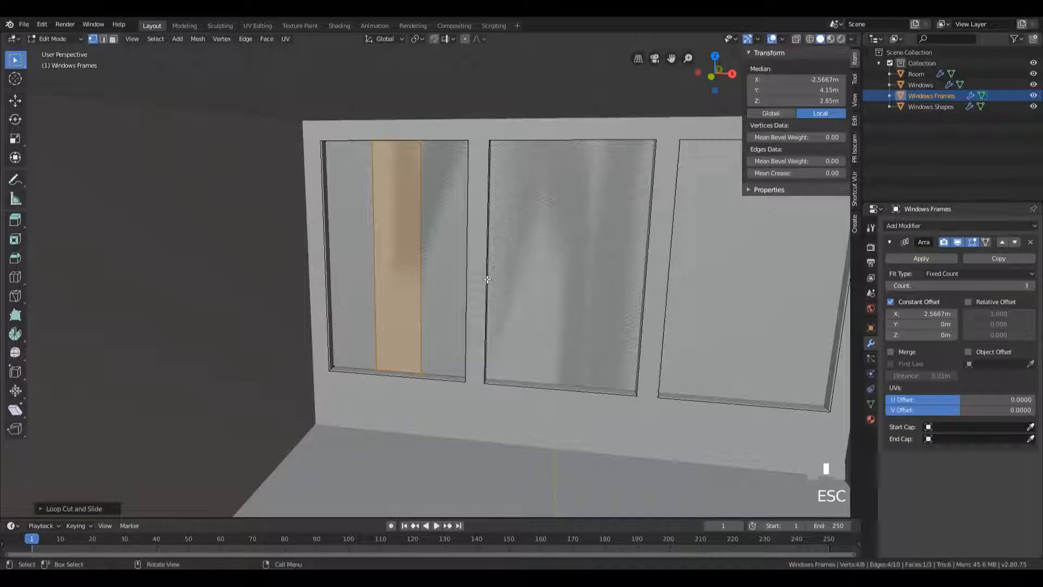
- Add one centred horizontal loop cut across the divided window face
key("ctrl+r")
key("ctrl+z")
key("ctrl+r")
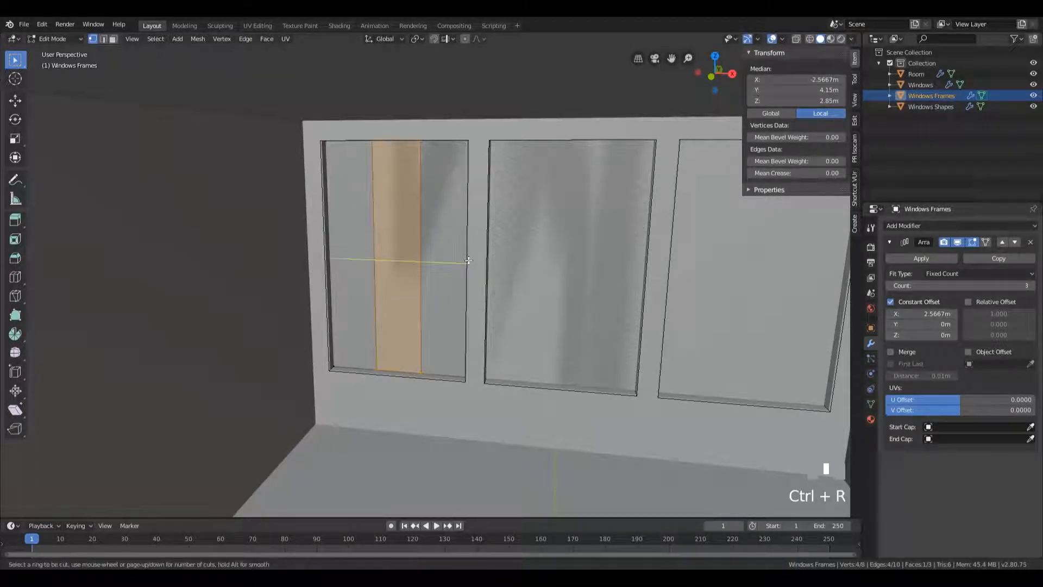
left_click(469, 260)
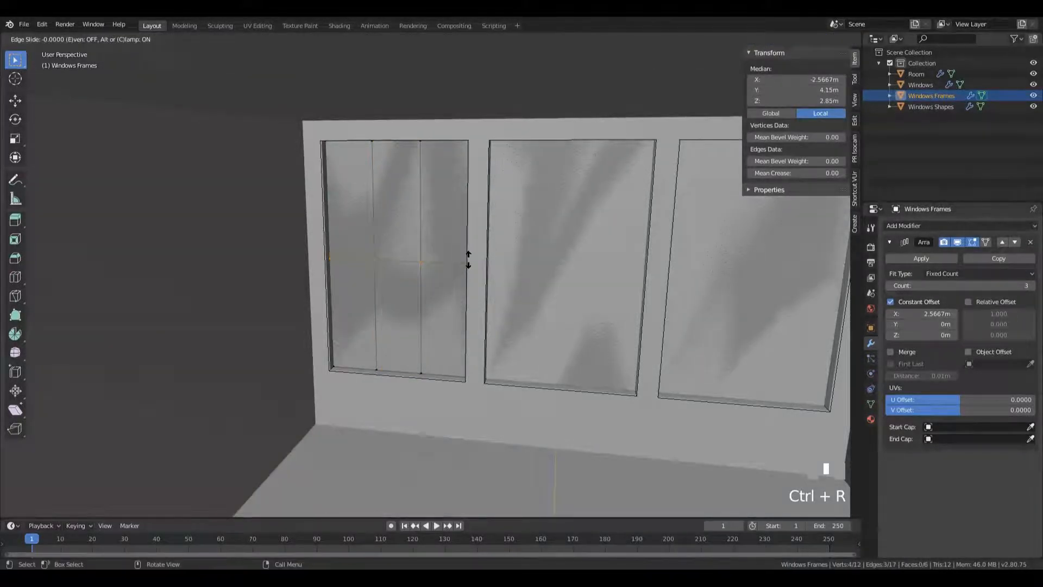
key("Escape")
- Inset all the window faces together as one region by 0.1 m, with Individual off
middle_click_drag(404, 264, 408, 267)
key("a")
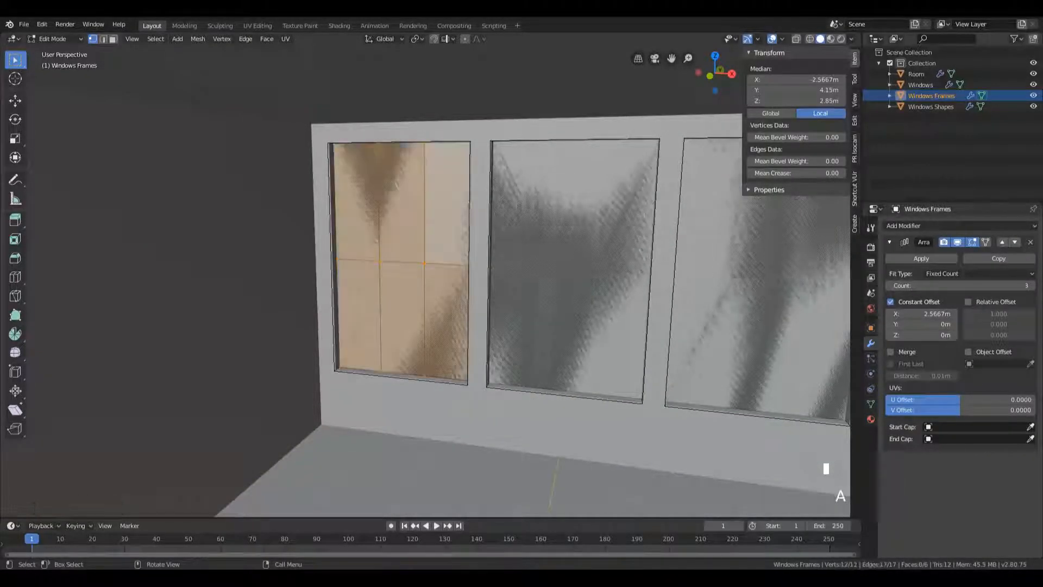
key("i")
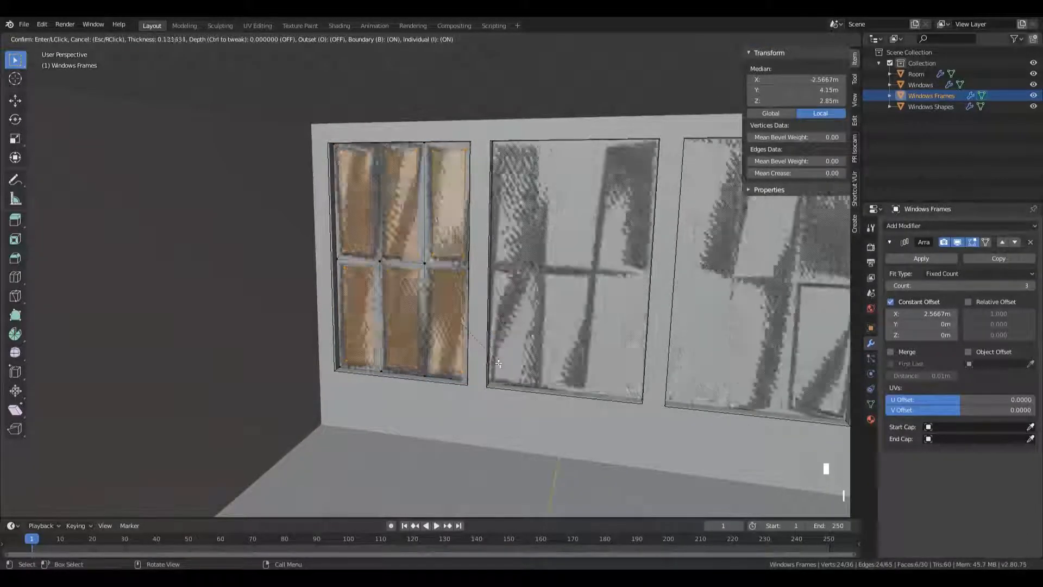
key("i")
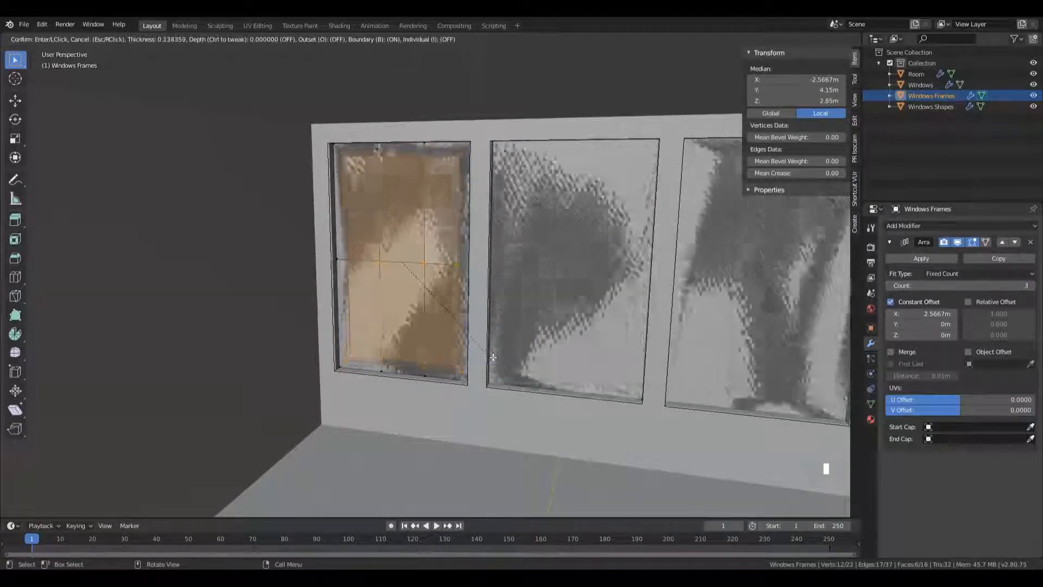
type(".1")
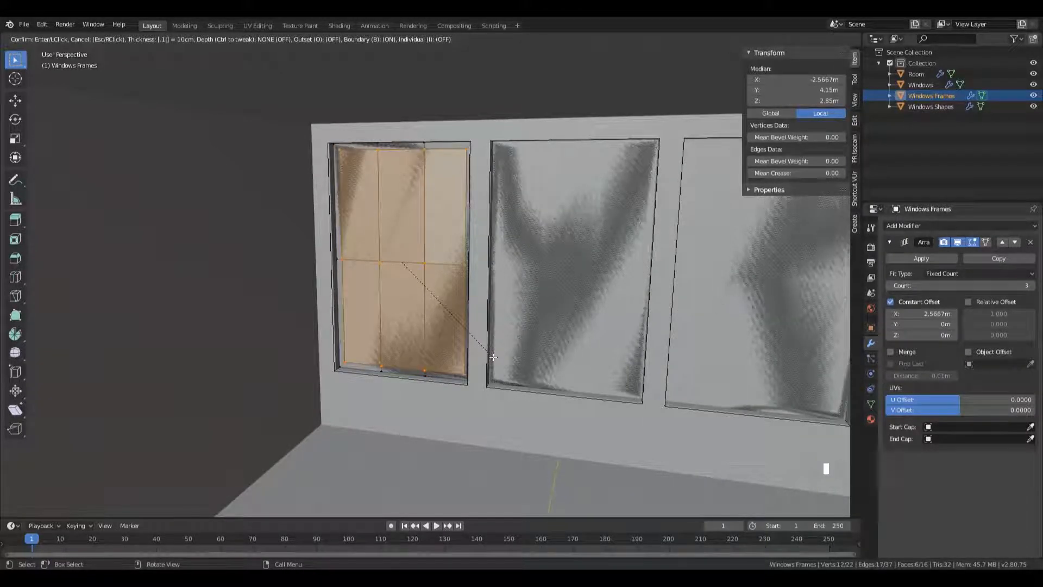
key("KP_Enter")
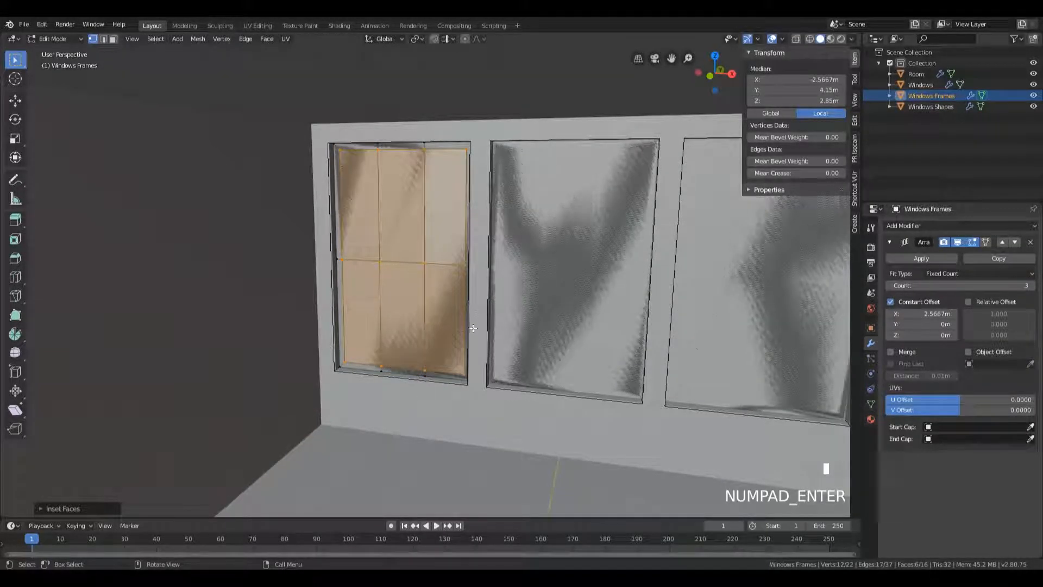
- Bevel the two vertical edge loops of the window by 0.05 m with one segment
key("2")
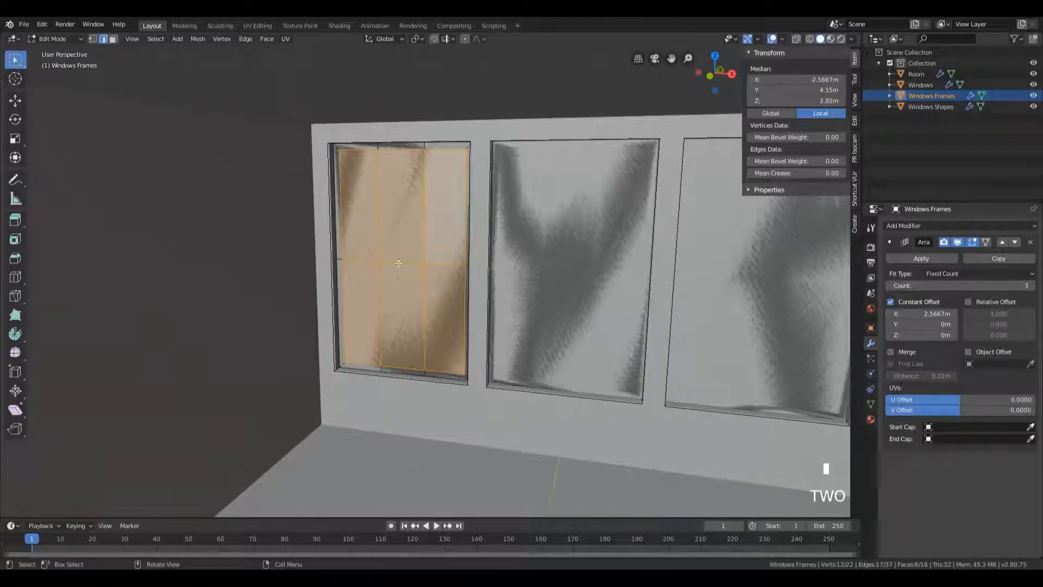
left_click(381, 229, "alt")
left_click(425, 228, "alt+shift")
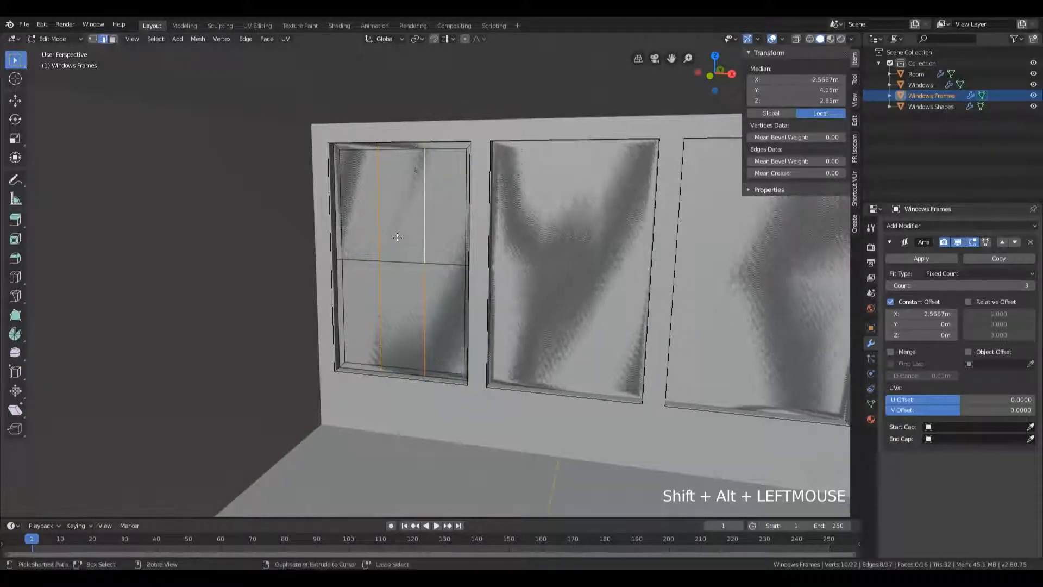
key("ctrl+b")
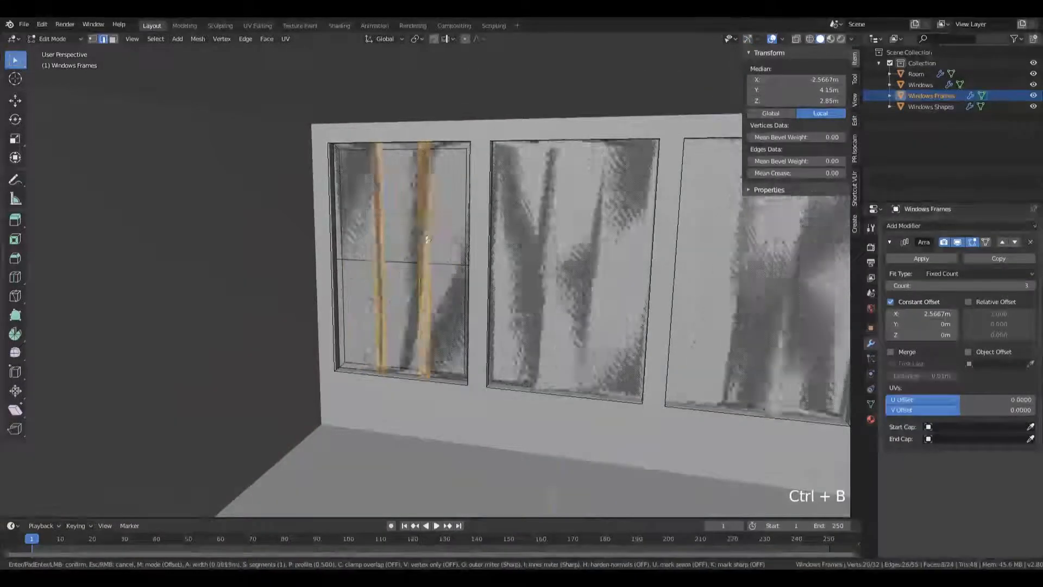
key("0")
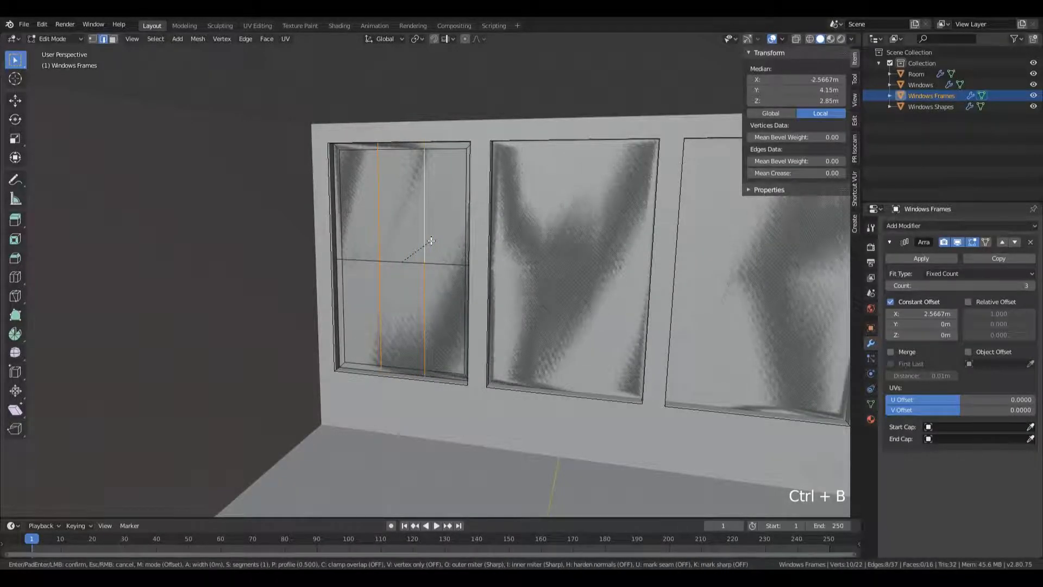
type(".05")
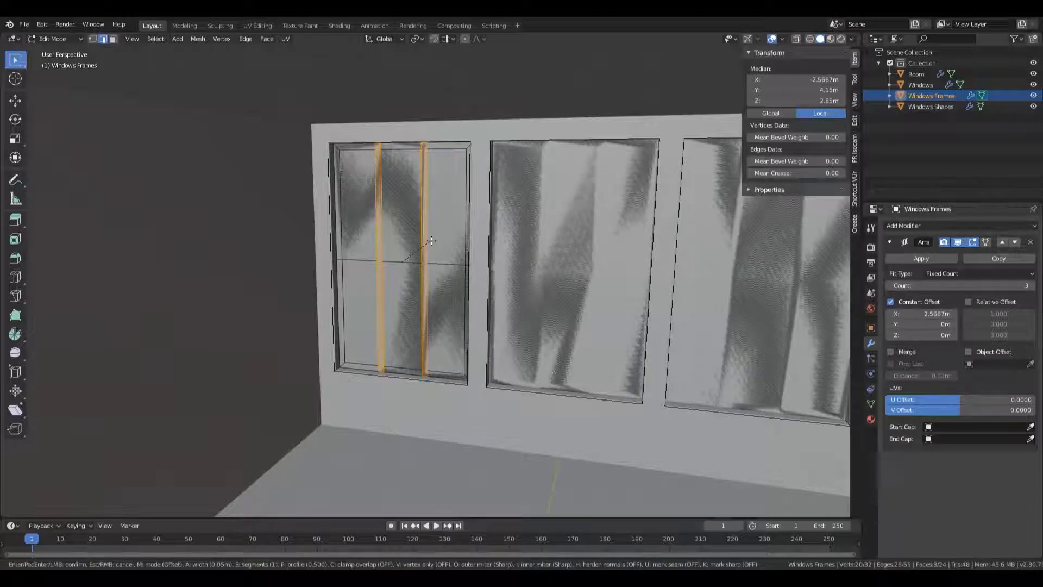
key("KP_Enter")
- Bevel the horizontal middle edge loop of the window into a narrow crossbar strip
middle_click_drag(414, 251, 426, 256)
scroll(418, 256, "up", 4)
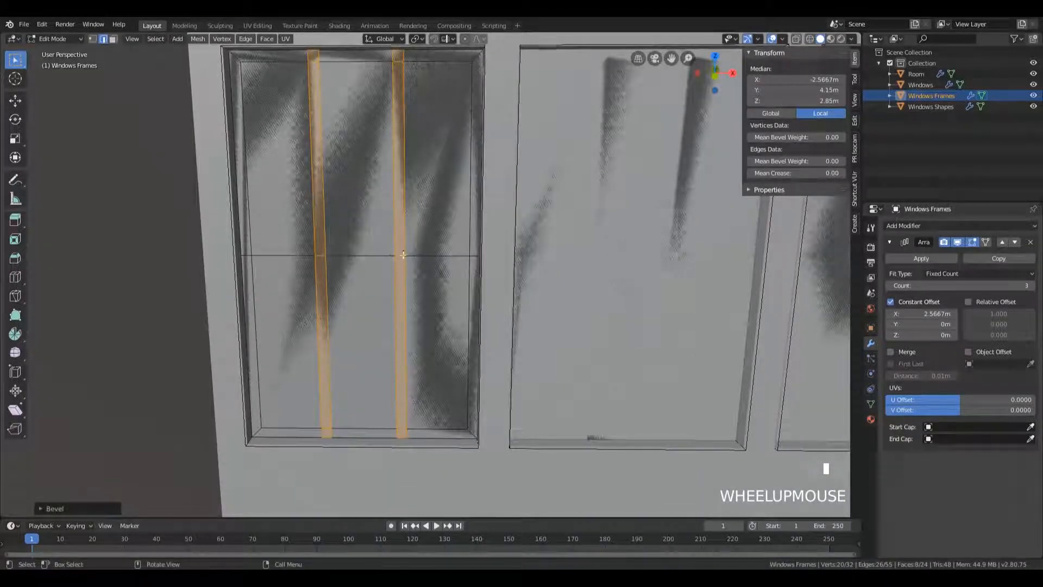
scroll(414, 284, "down", 3)
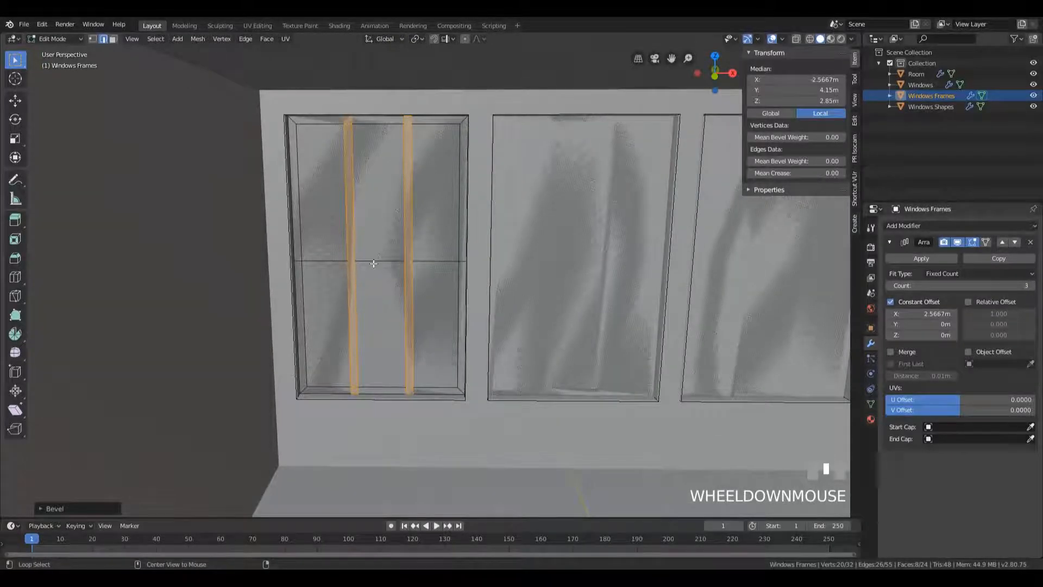
left_click(326, 262, "alt")
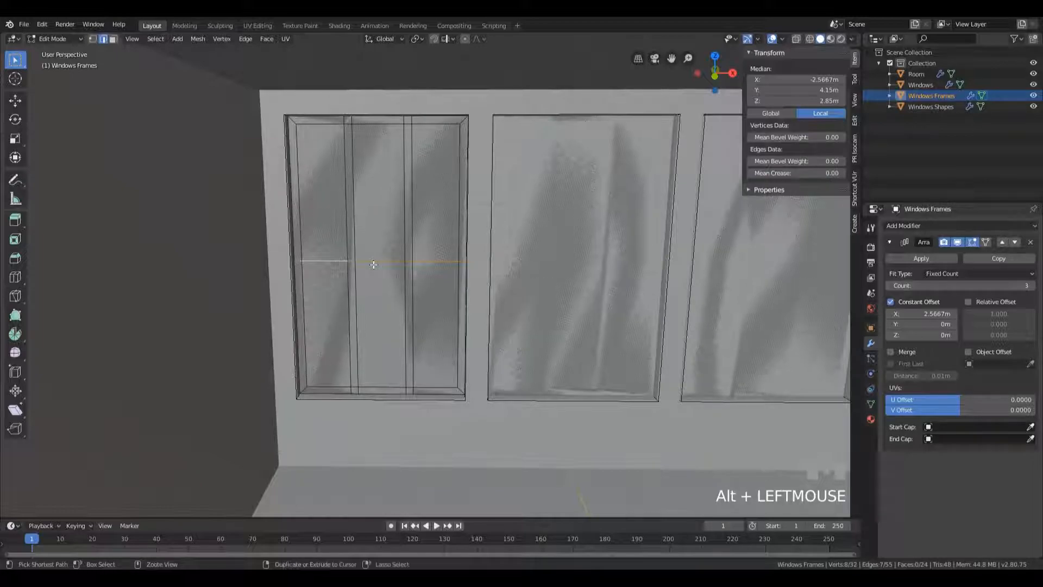
key("ctrl+b")
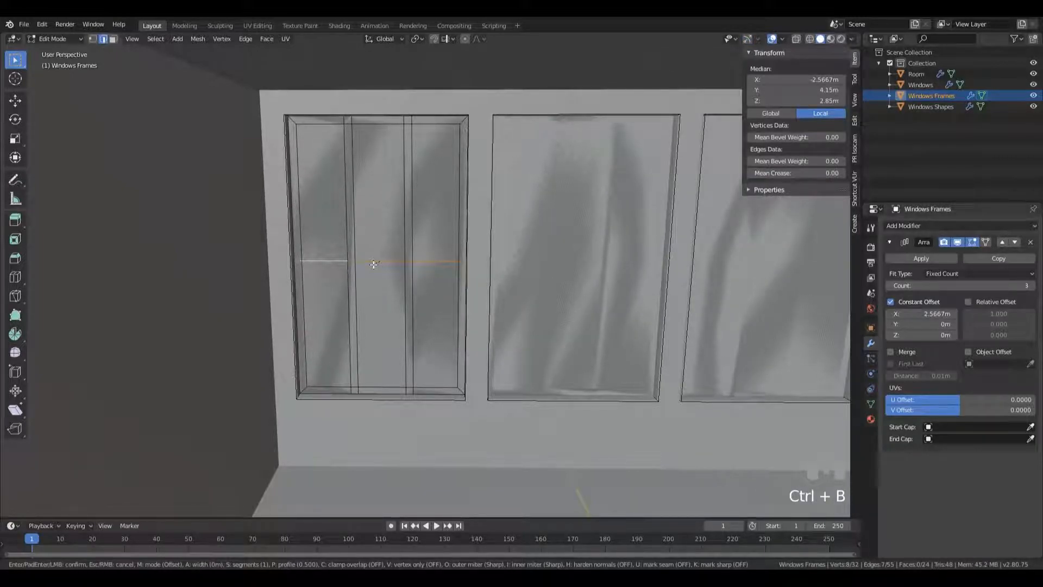
key("KP_Enter")
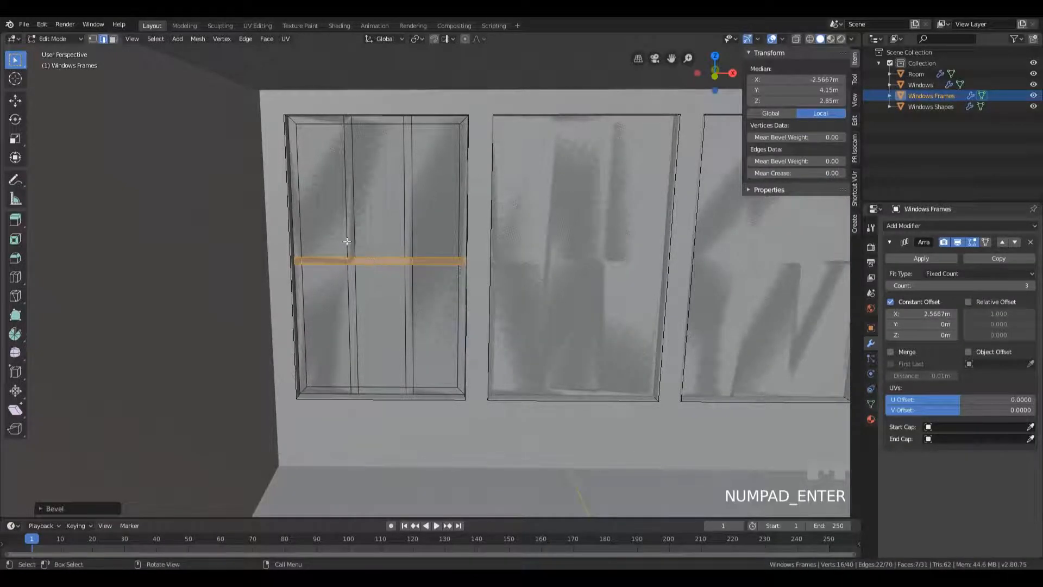
- Delete the six large pane faces between the bars of Windows Frames, leaving only the frame strips
key("3")
left_click(295, 192)
left_click(321, 206)
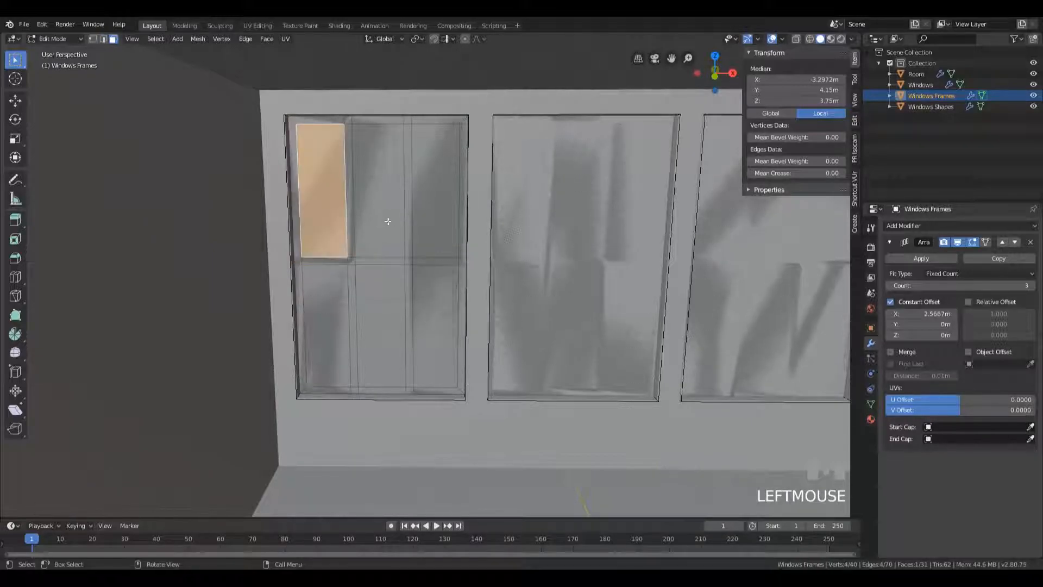
left_click(380, 217, "shift")
left_click(437, 228, "shift")
left_click(439, 312, "shift")
left_click(380, 326, "shift")
left_click(326, 326, "shift")
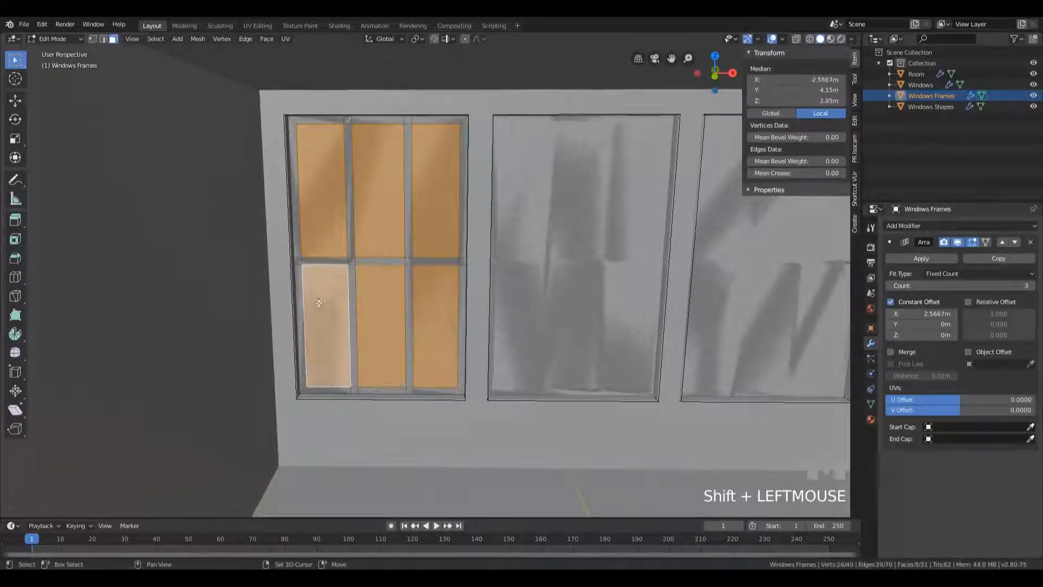
key("x")
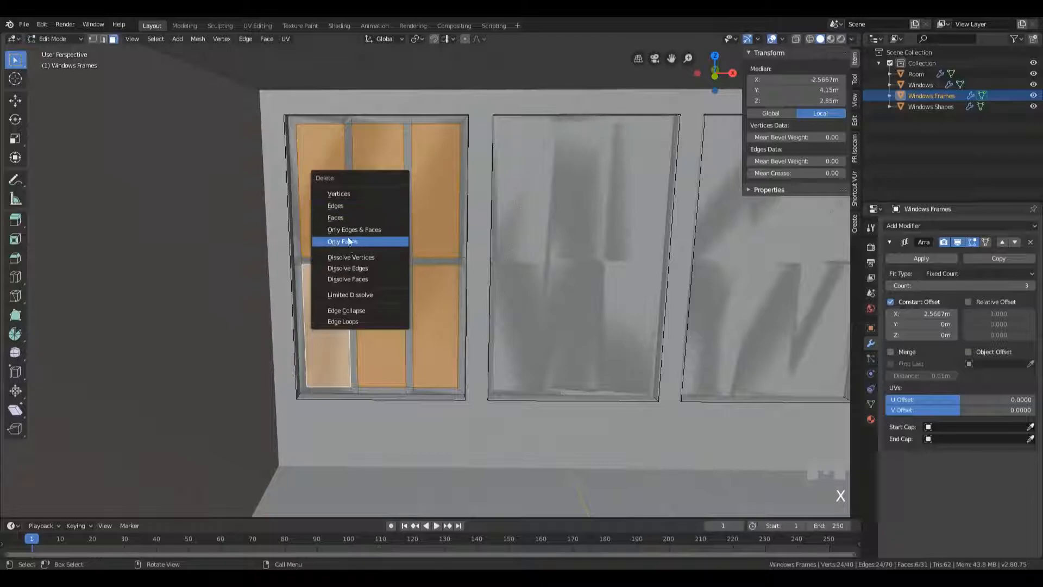
left_click(375, 217)
middle_click_drag(441, 230, 514, 314)
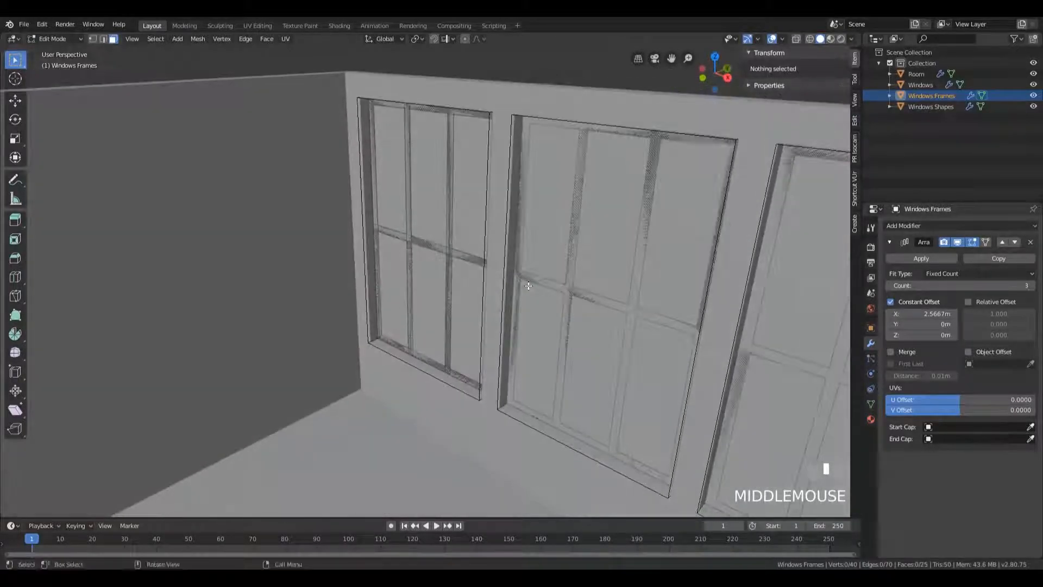
- Extrude all the faces of the window frame strips by -0.1 m along their normals
key("a")
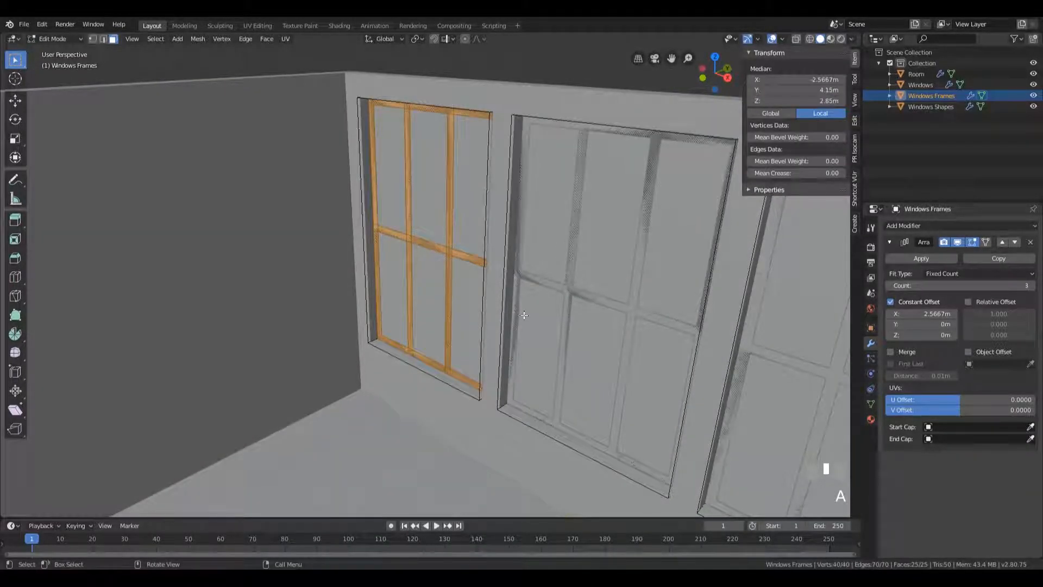
type("e.1")
key("minus")
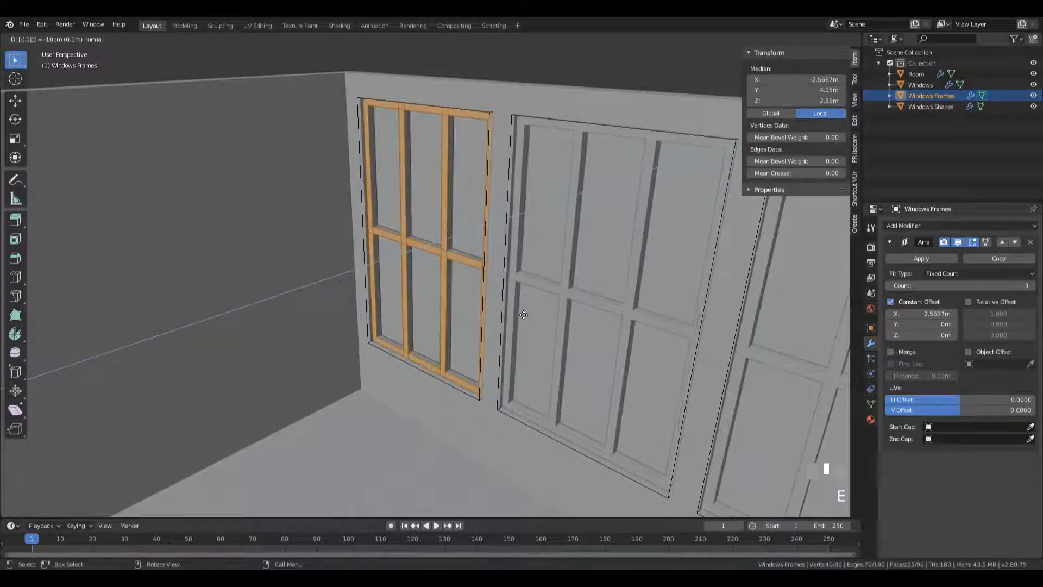
key("KP_Enter")
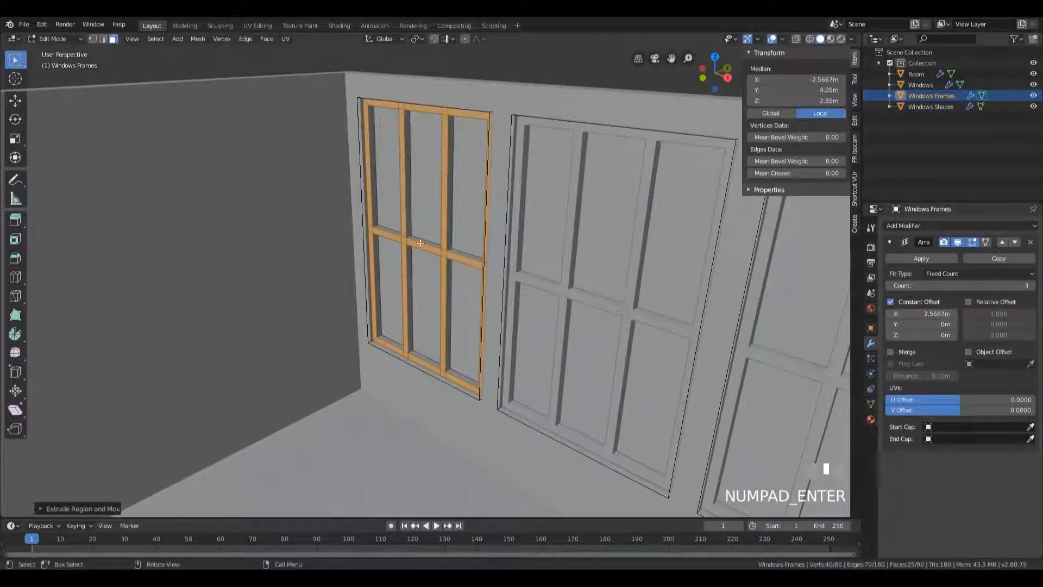
- Recalculate the normals of the whole Windows Frames mesh and return to Object Mode
middle_click_drag(551, 349, 506, 315, "shift")
scroll(505, 315, "down", 2)
scroll(425, 302, "up", 3)
key("a")
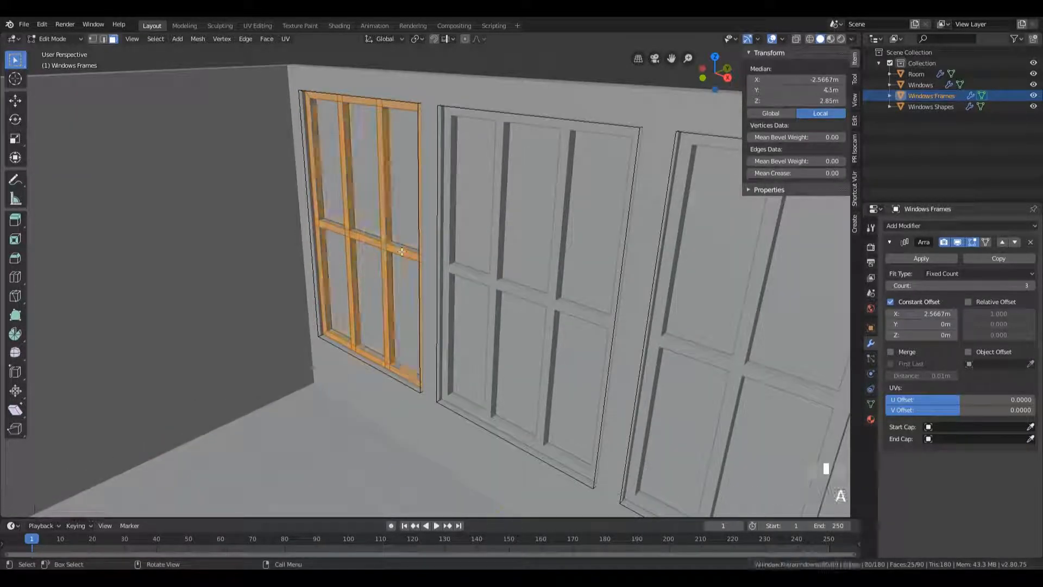
key("shift+n")
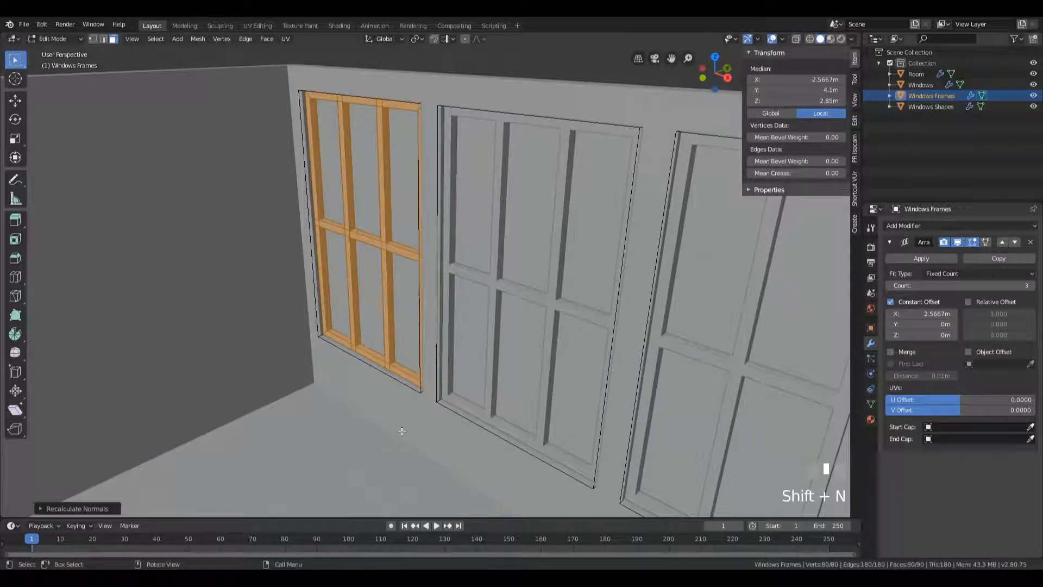
key("Tab")
- Recalculate the normals of the whole Room mesh, return to Object Mode and deselect it
left_click(373, 394)
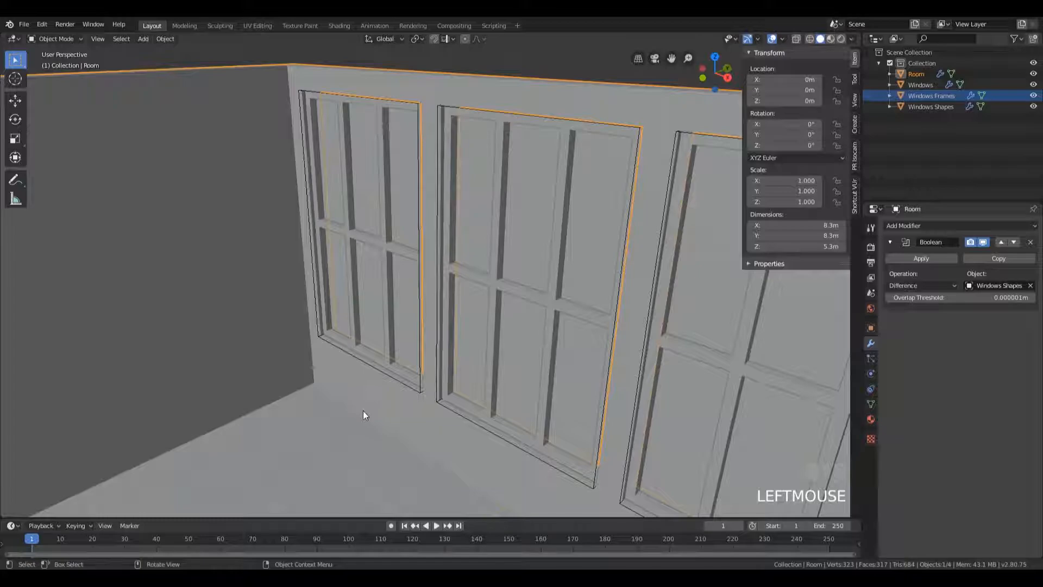
scroll(311, 334, "down", 4)
middle_click_drag(603, 396, 470, 353)
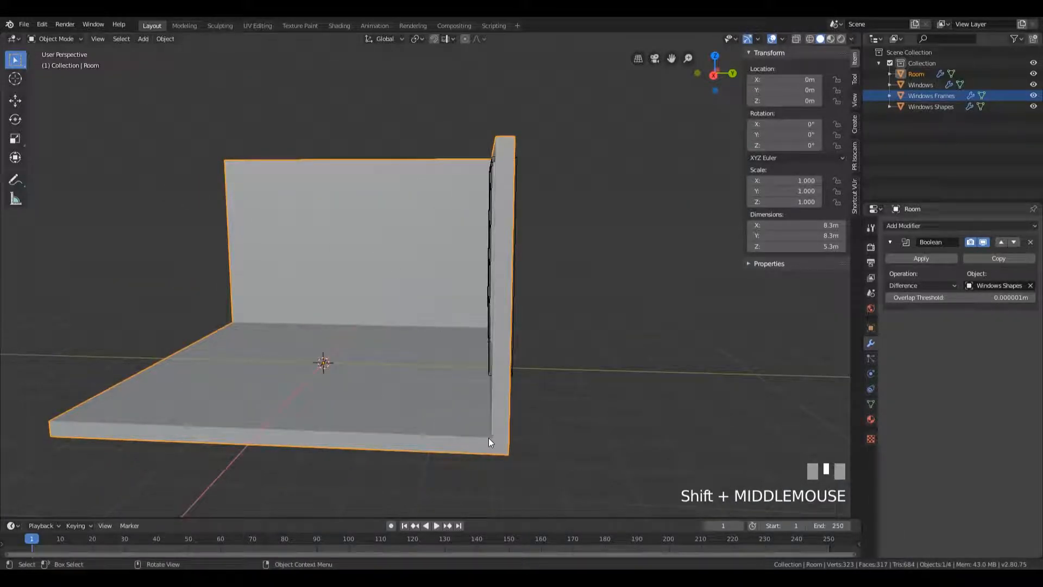
middle_click_drag(498, 465, 458, 385)
key("Tab")
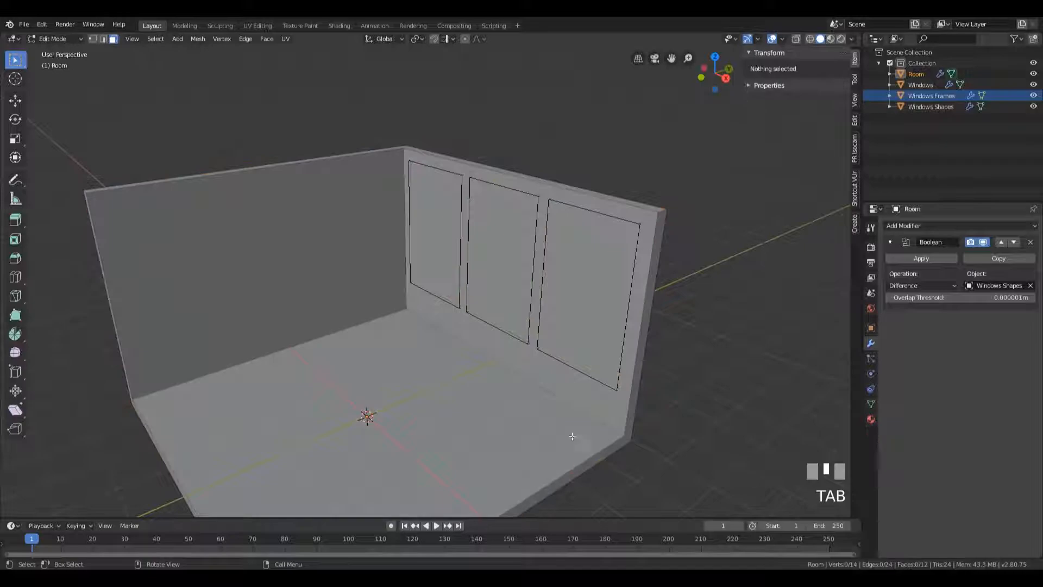
key("a")
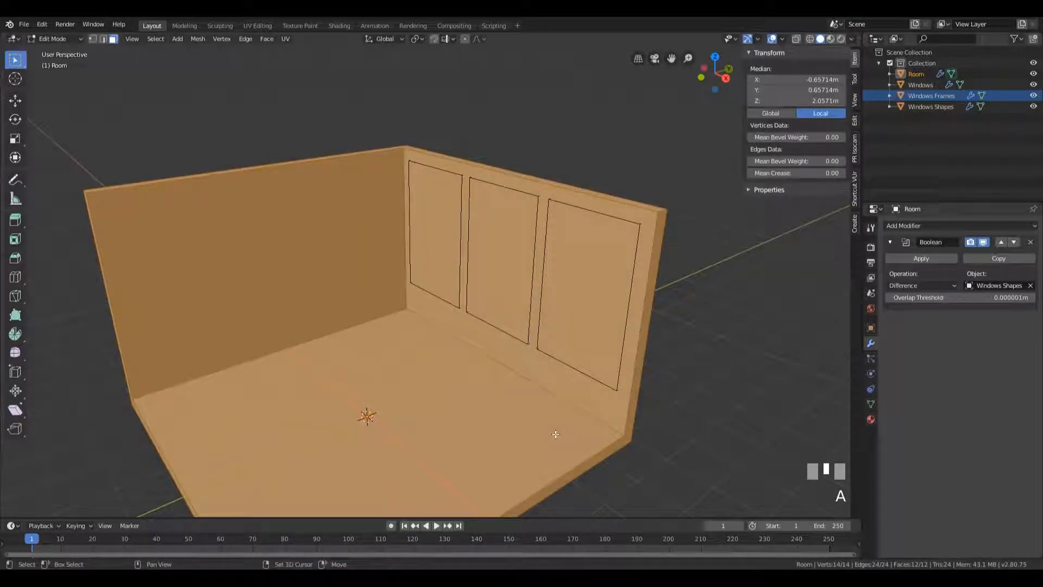
key("shift+n")
key("Tab")
left_click(735, 403)
middle_click_drag(734, 402, 559, 251)
scroll(559, 255, "down", 2)
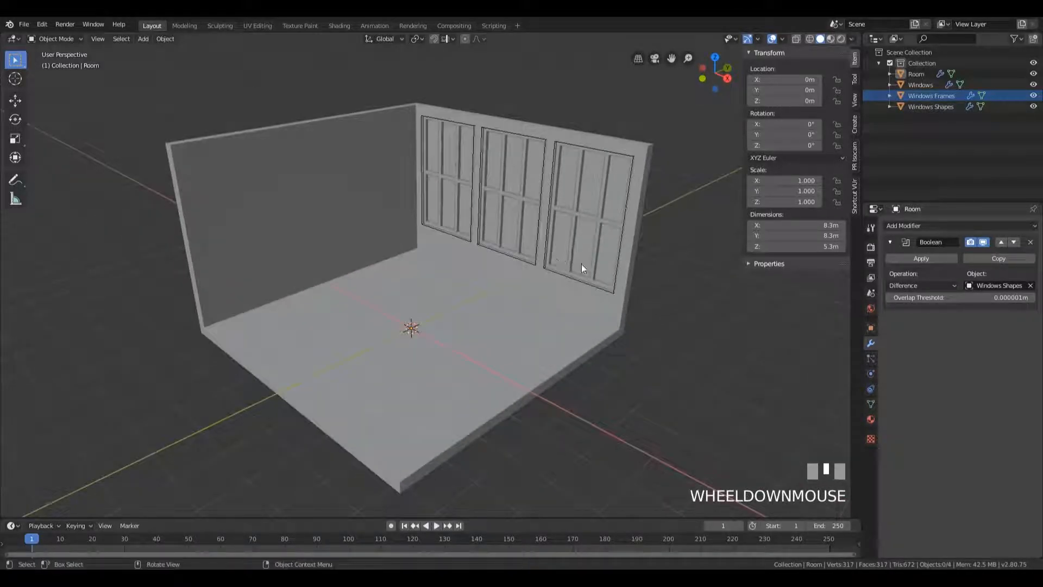